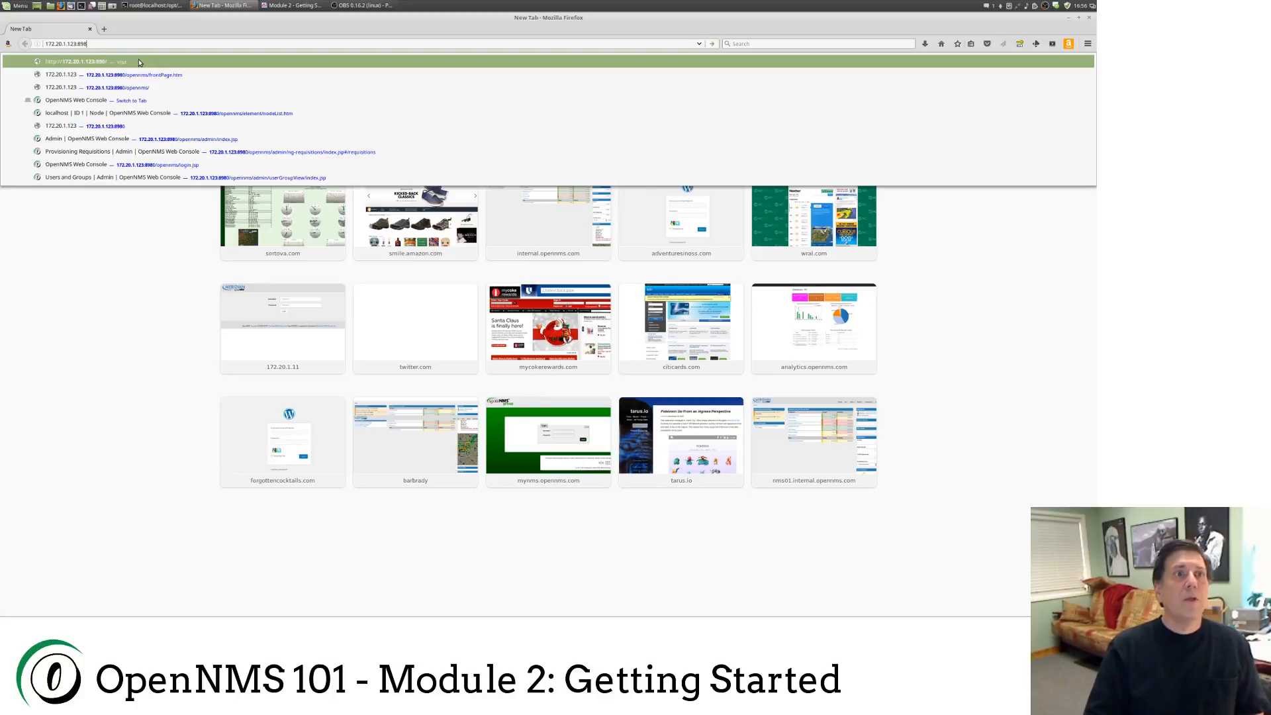
Step: Load the OpenNMS server on port 8980 and log in with the administrator credentials
type("4:8980")
key("Return")
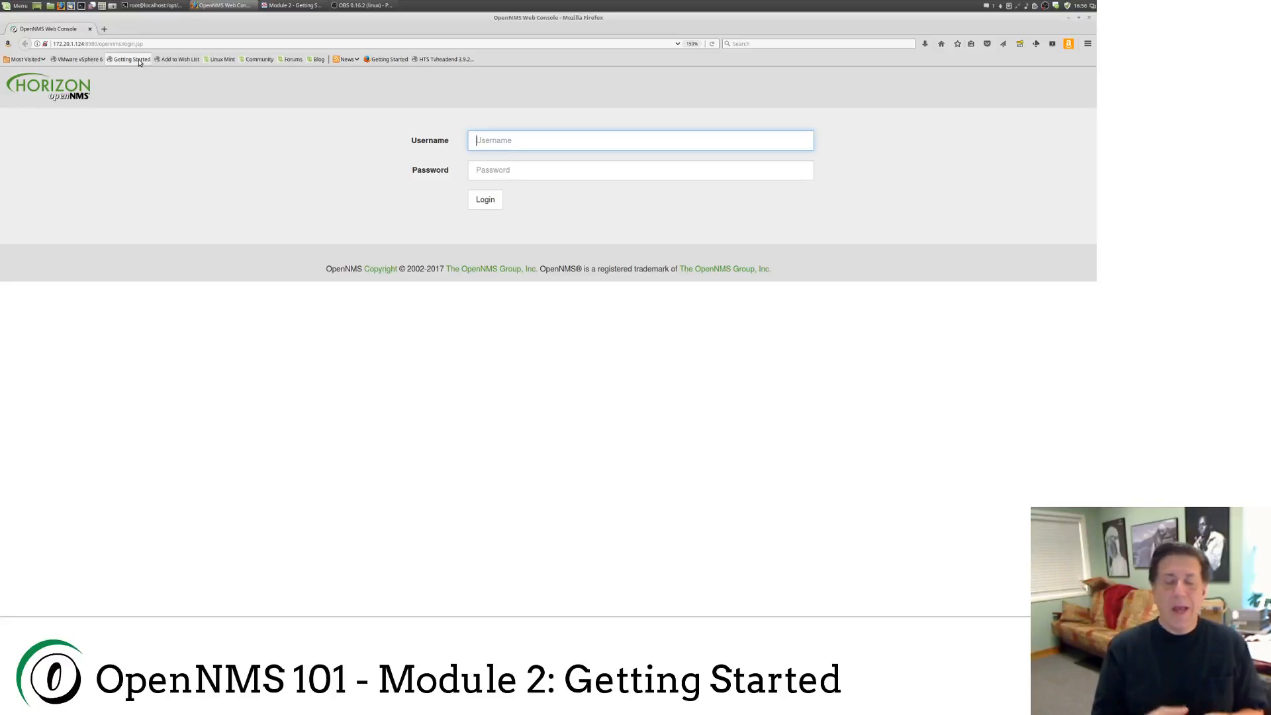
type("admin")
key("Tab")
type("admin")
key("BackSpace")
key("BackSpace")
key("BackSpace")
key("BackSpace")
key("BackSpace")
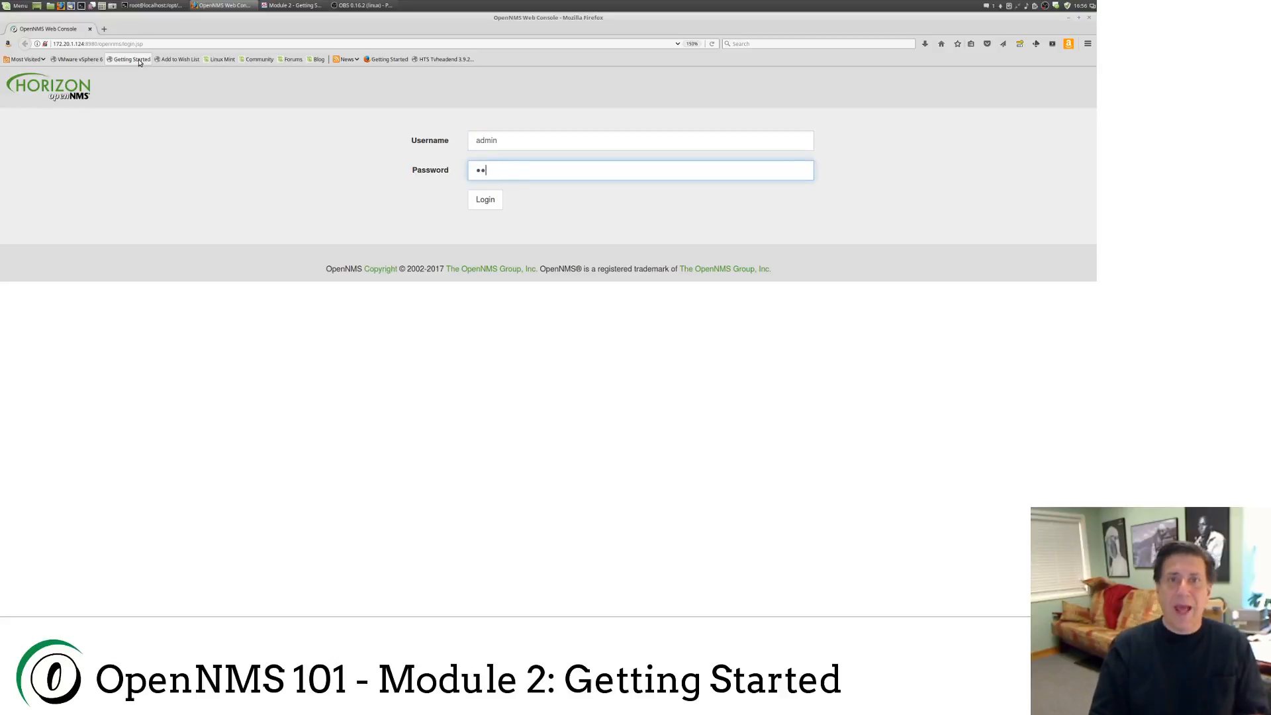
type("admin")
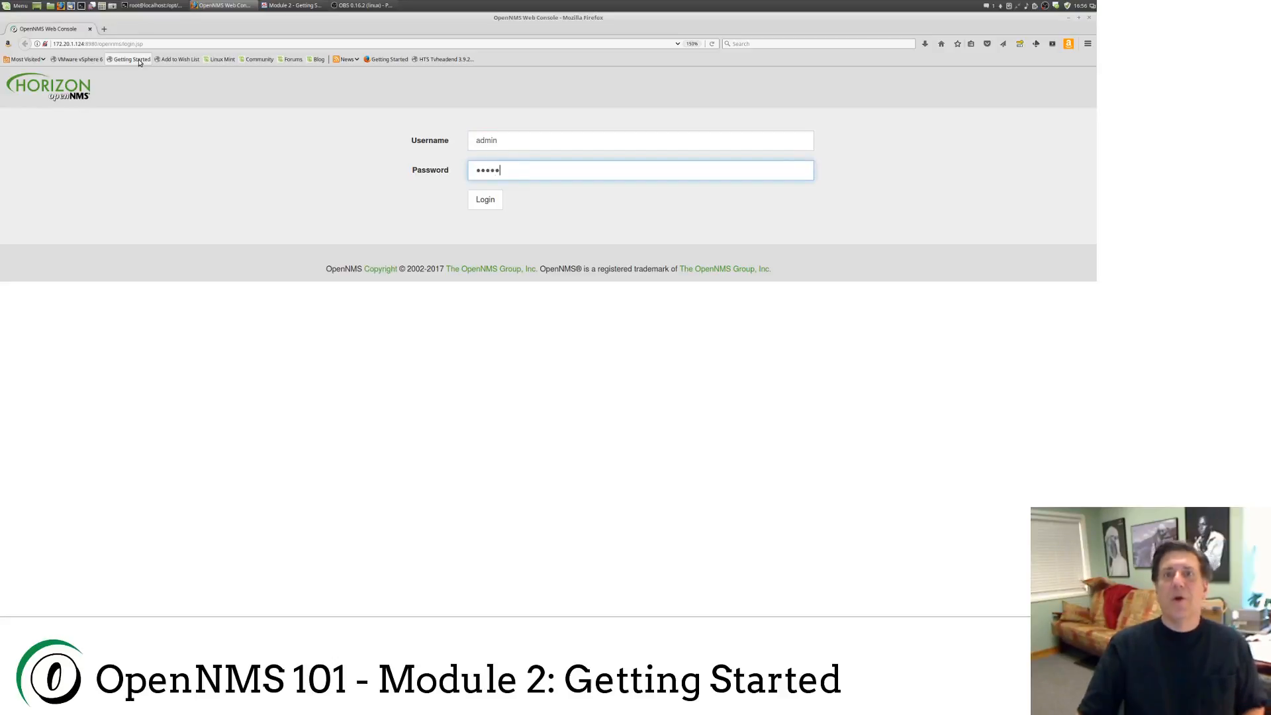
left_click(483, 200)
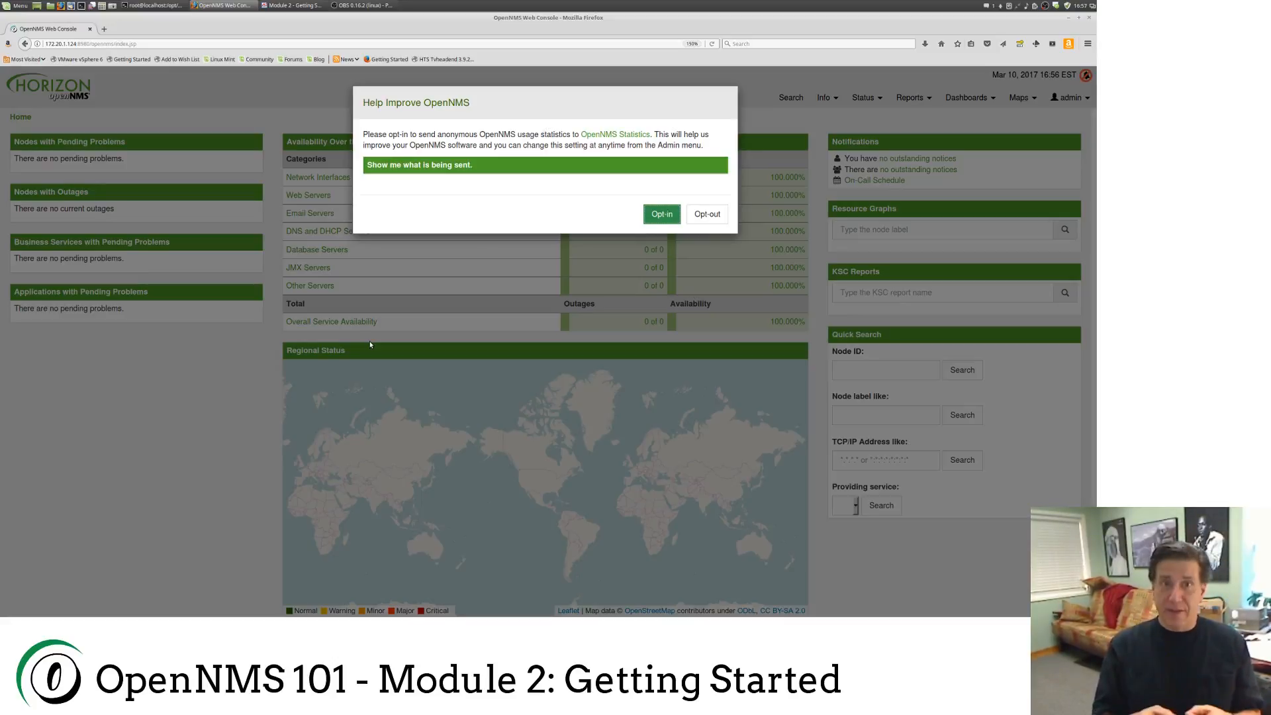
Step: Reveal the statistics JSON payload and examine the systemId and nodesBySysOid entries
left_click(444, 167)
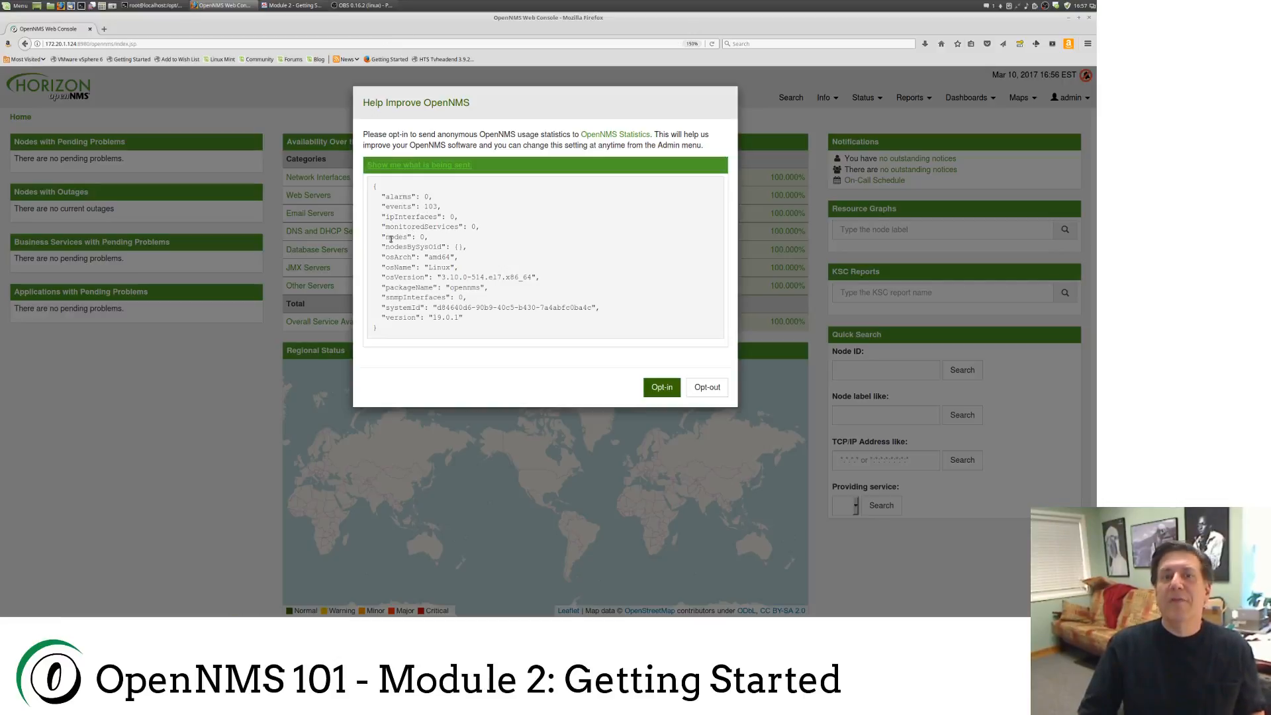
left_click_drag(593, 308, 438, 309)
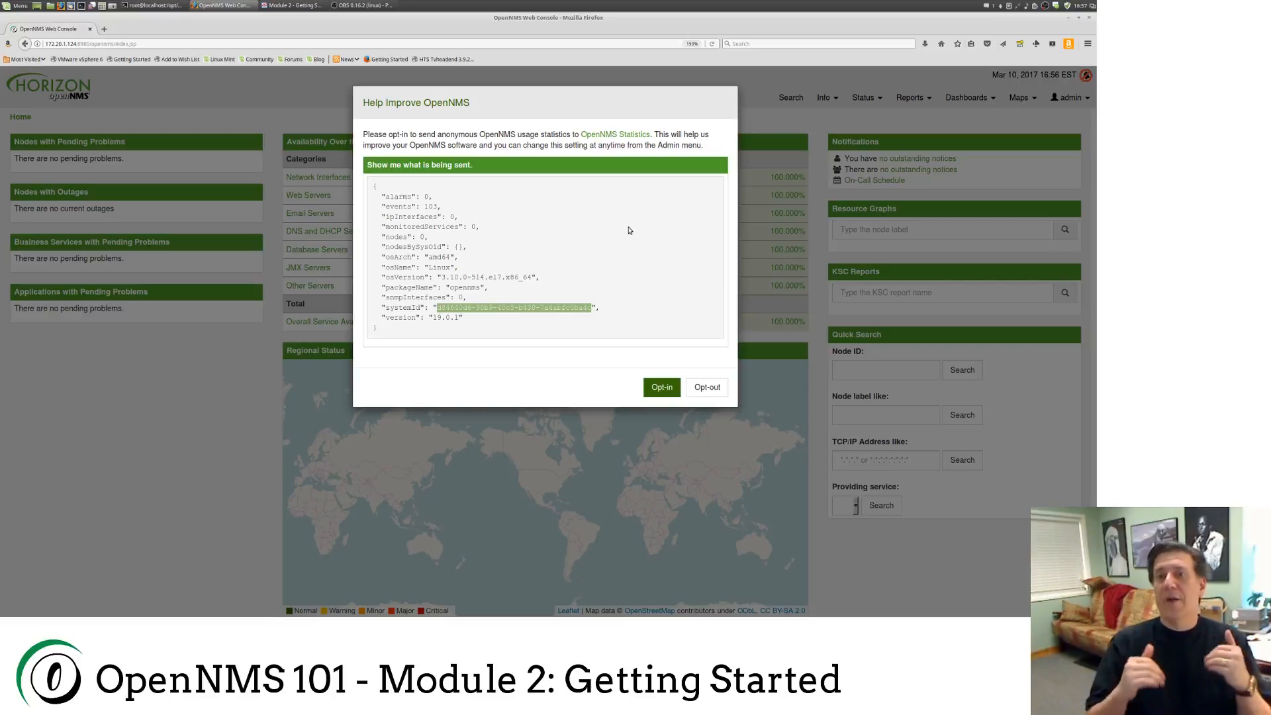
left_click(458, 247)
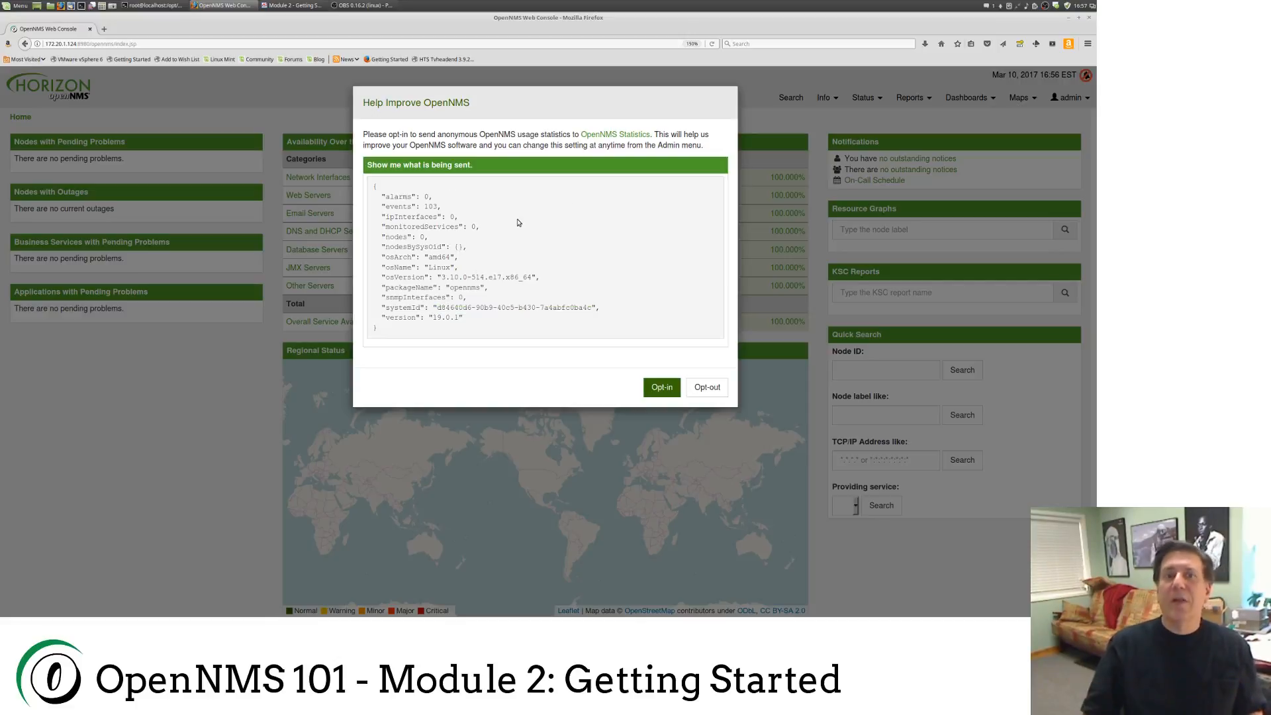
left_click_drag(466, 247, 410, 247)
left_click(462, 247)
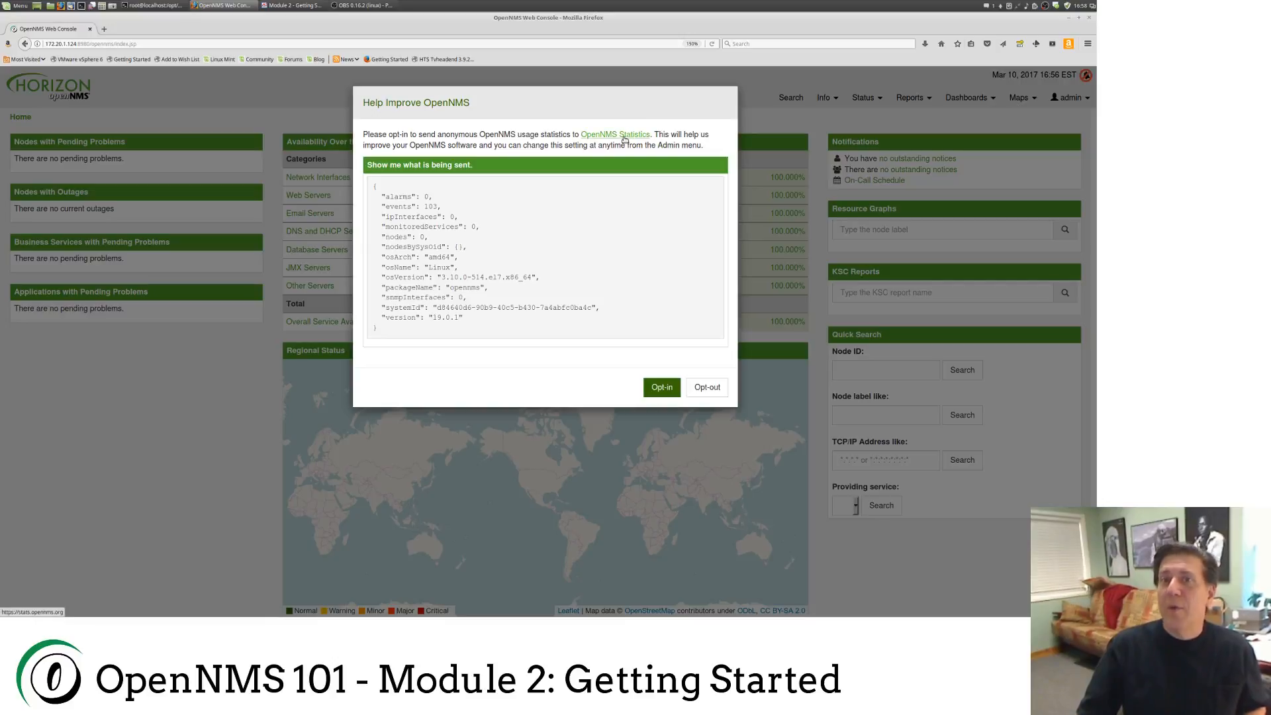
Step: Open OpenNMS Statistics in a new tab, opt in, view the Usage Report, and return
right_click(624, 139)
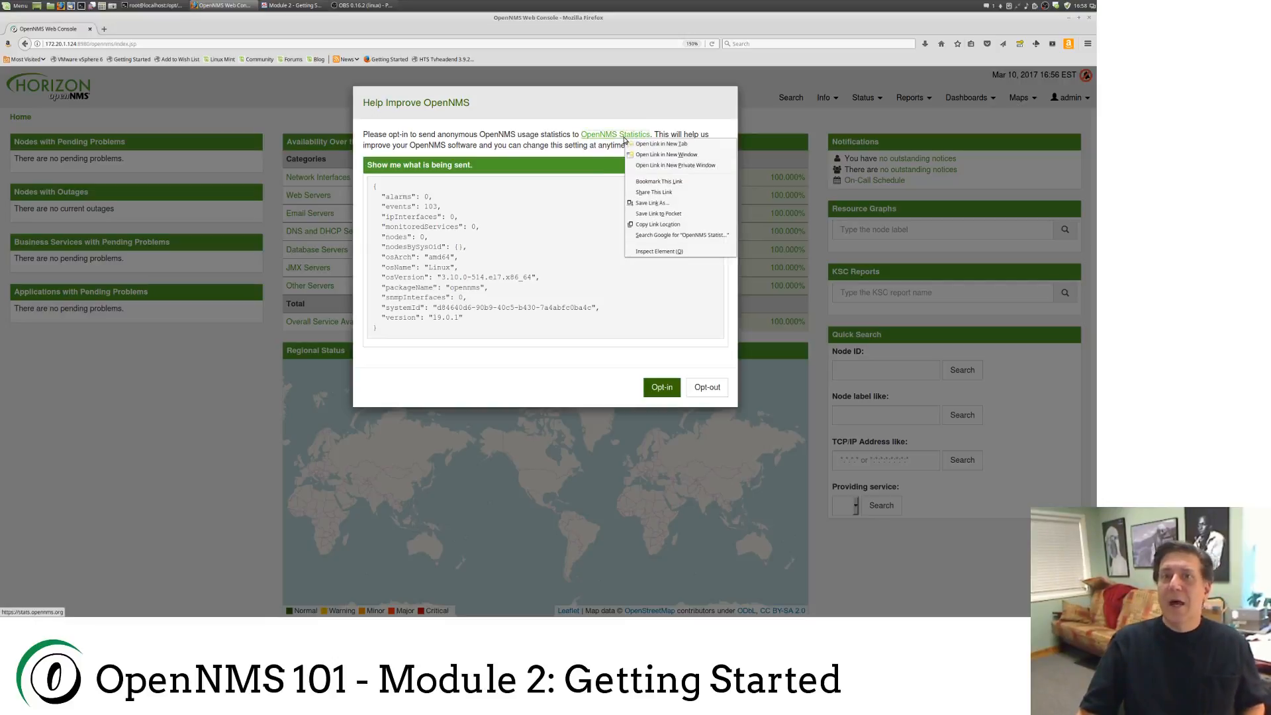
left_click(645, 149)
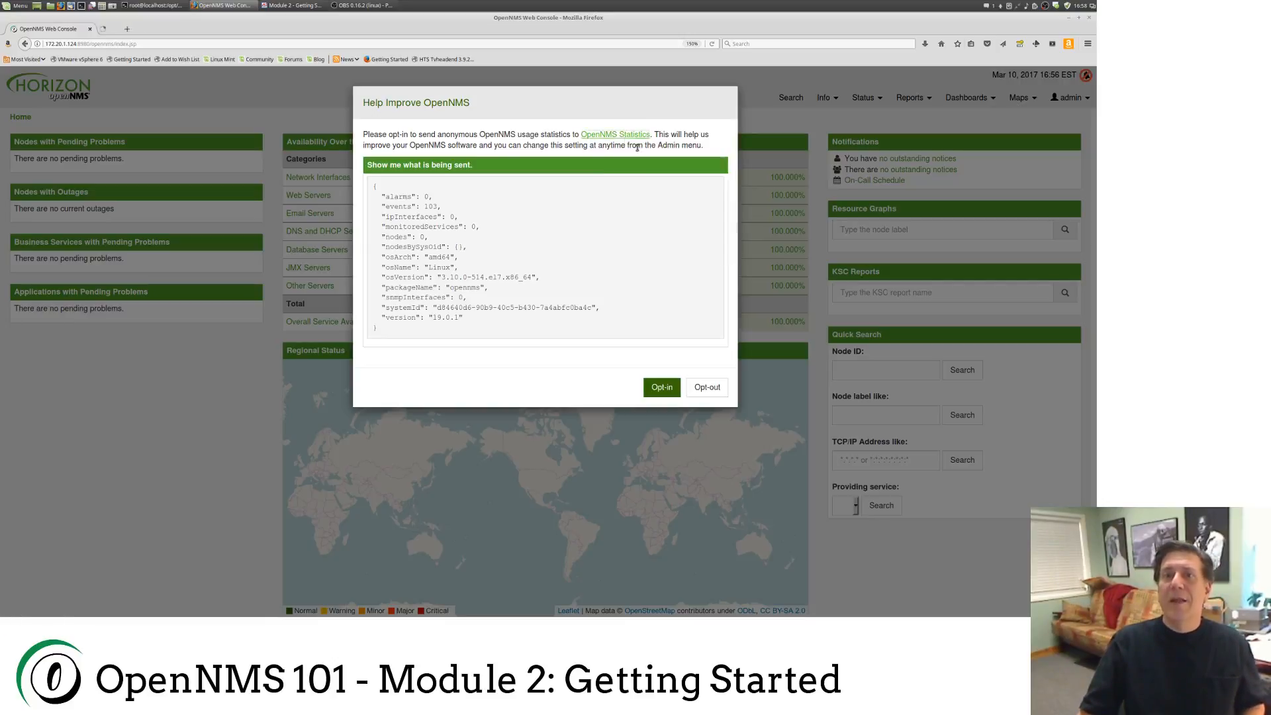
left_click(661, 387)
left_click(186, 30)
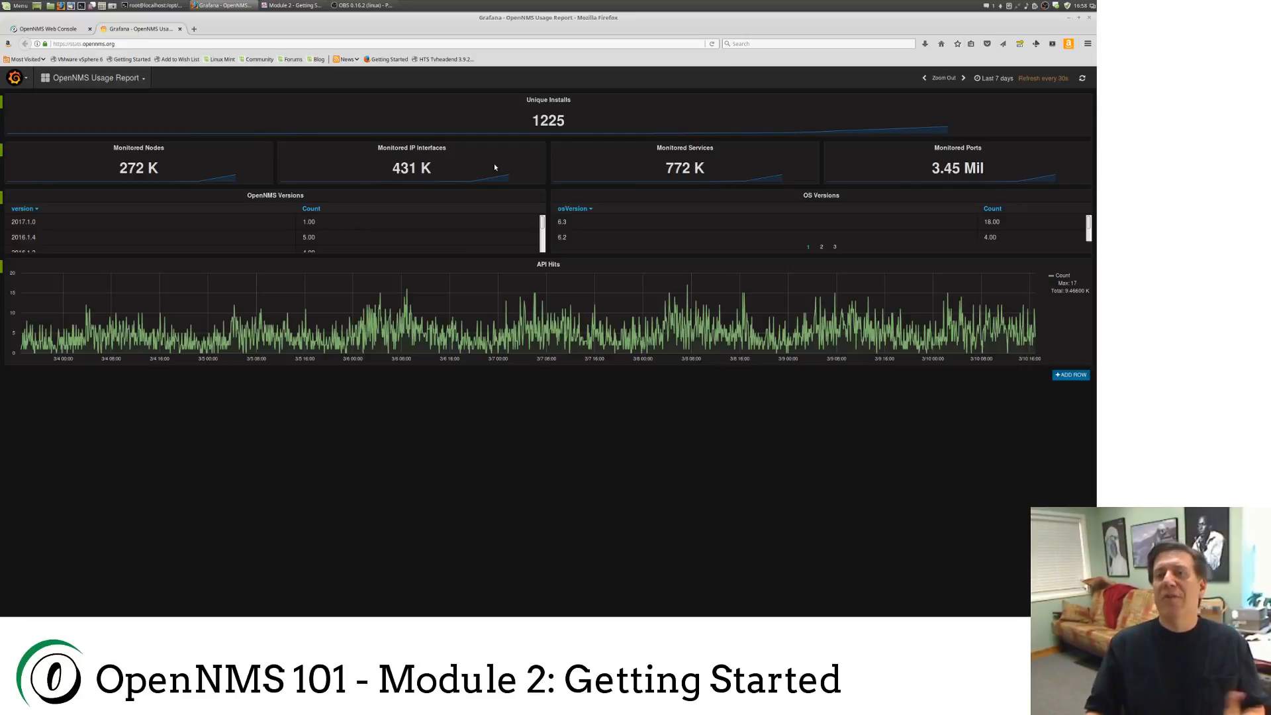
left_click(26, 29)
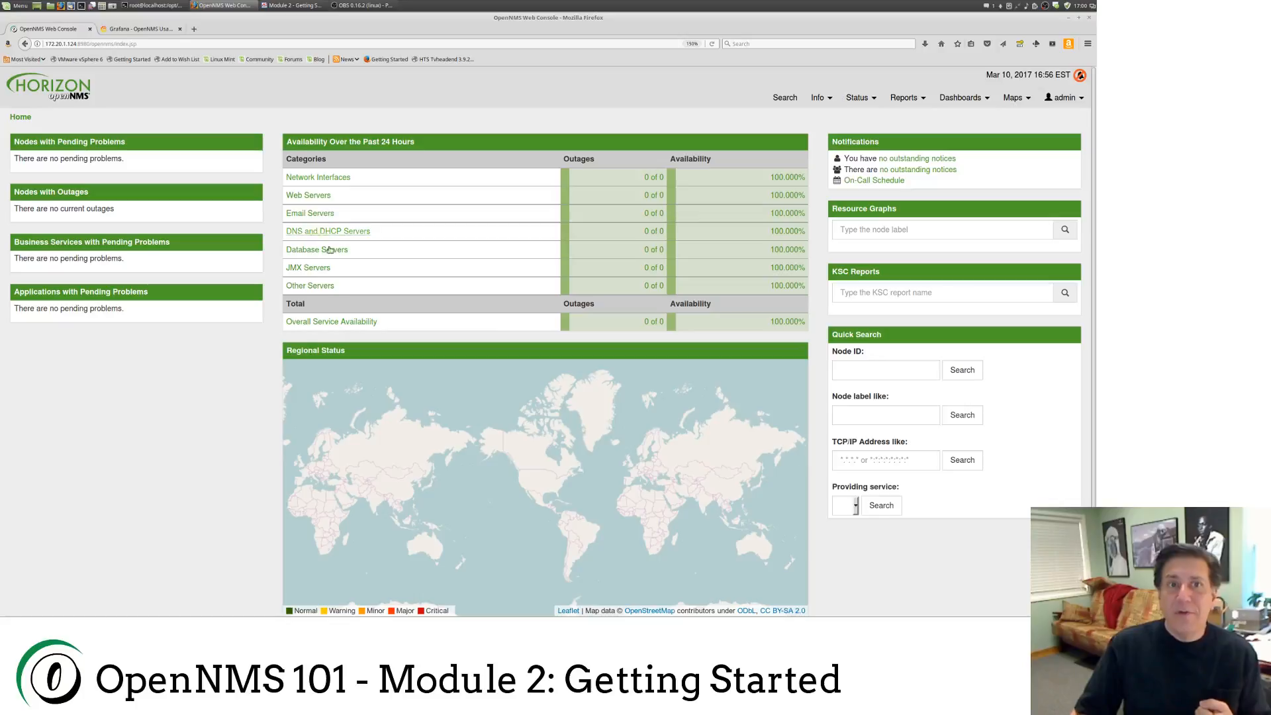
Step: Look over the availability category links and map, then bring up the admin user menu
mouse_move(341, 180)
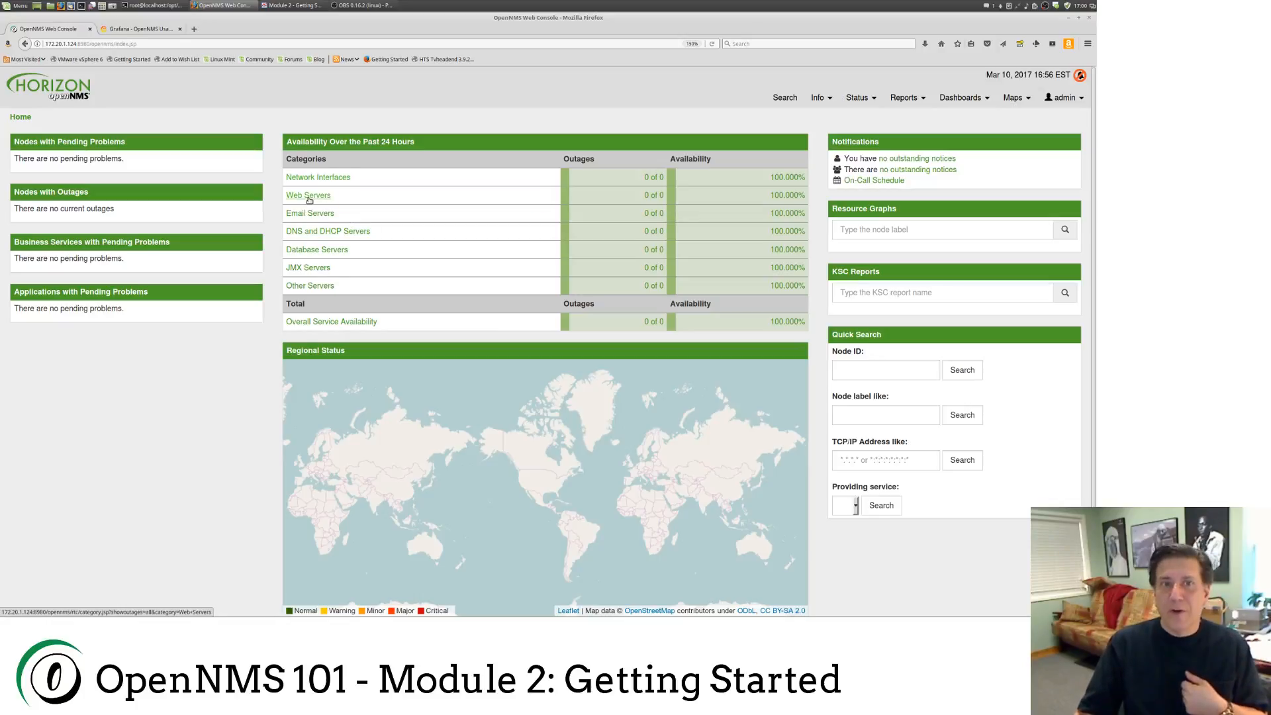
mouse_move(309, 200)
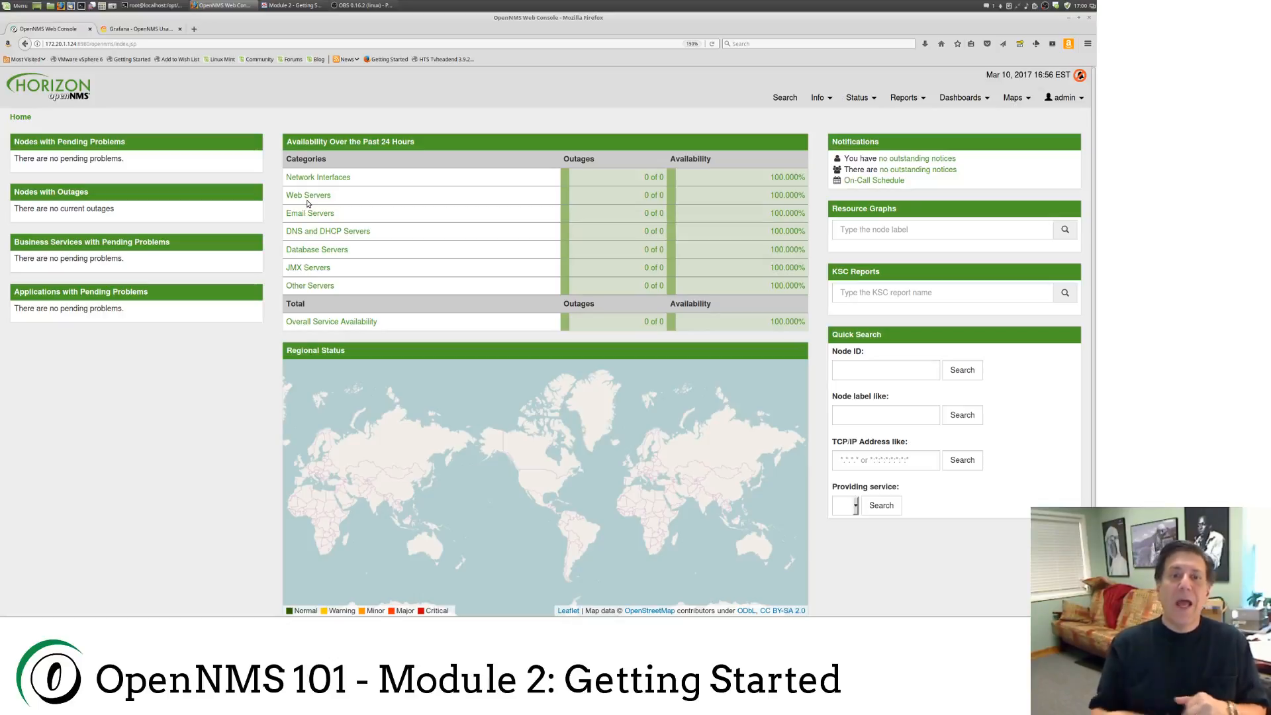
mouse_move(535, 395)
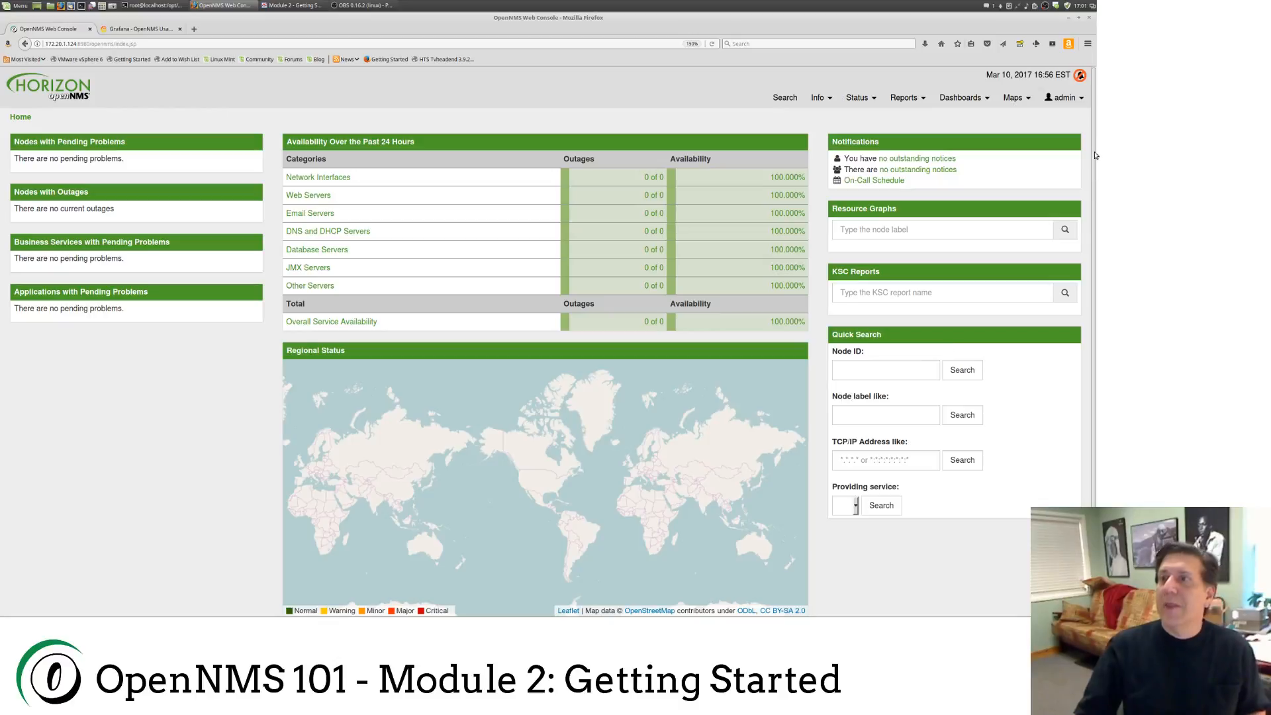
mouse_move(1065, 99)
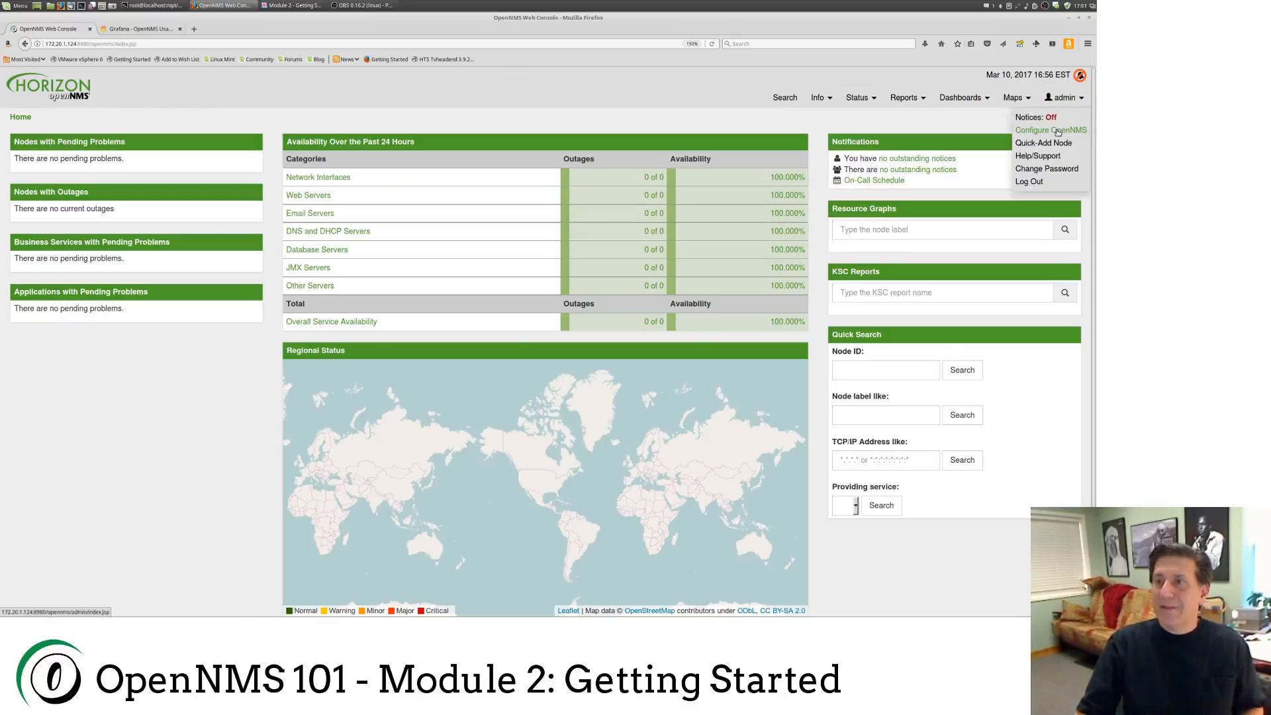
Step: Open Configure OpenNMS from the admin menu and scroll through the Admin page sections
left_click(1058, 131)
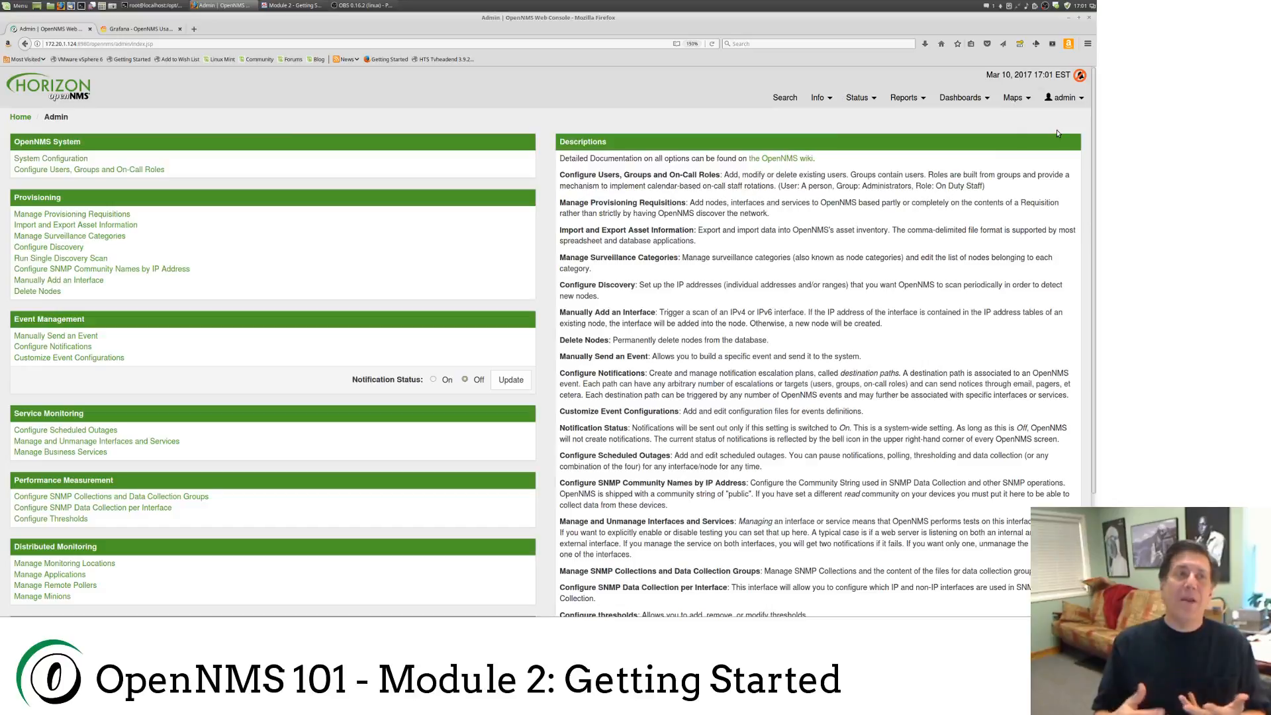
scroll(395, 275, "down", 3)
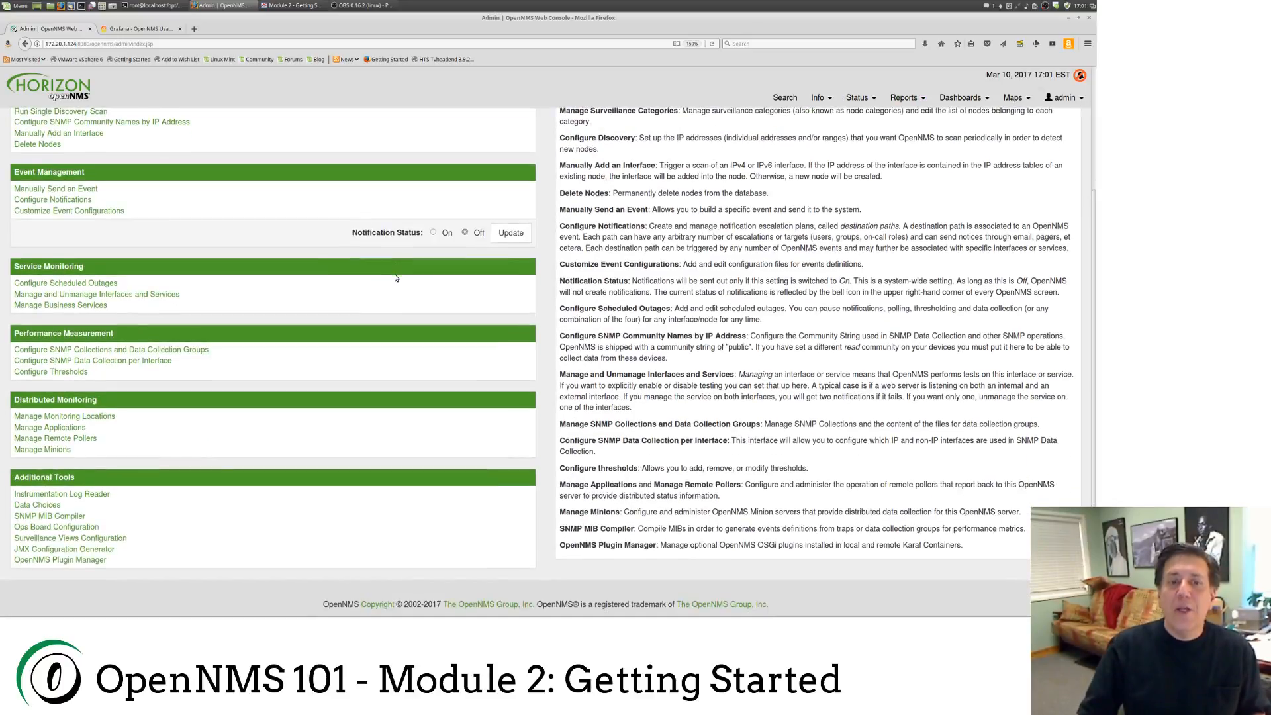
scroll(395, 276, "up", 3)
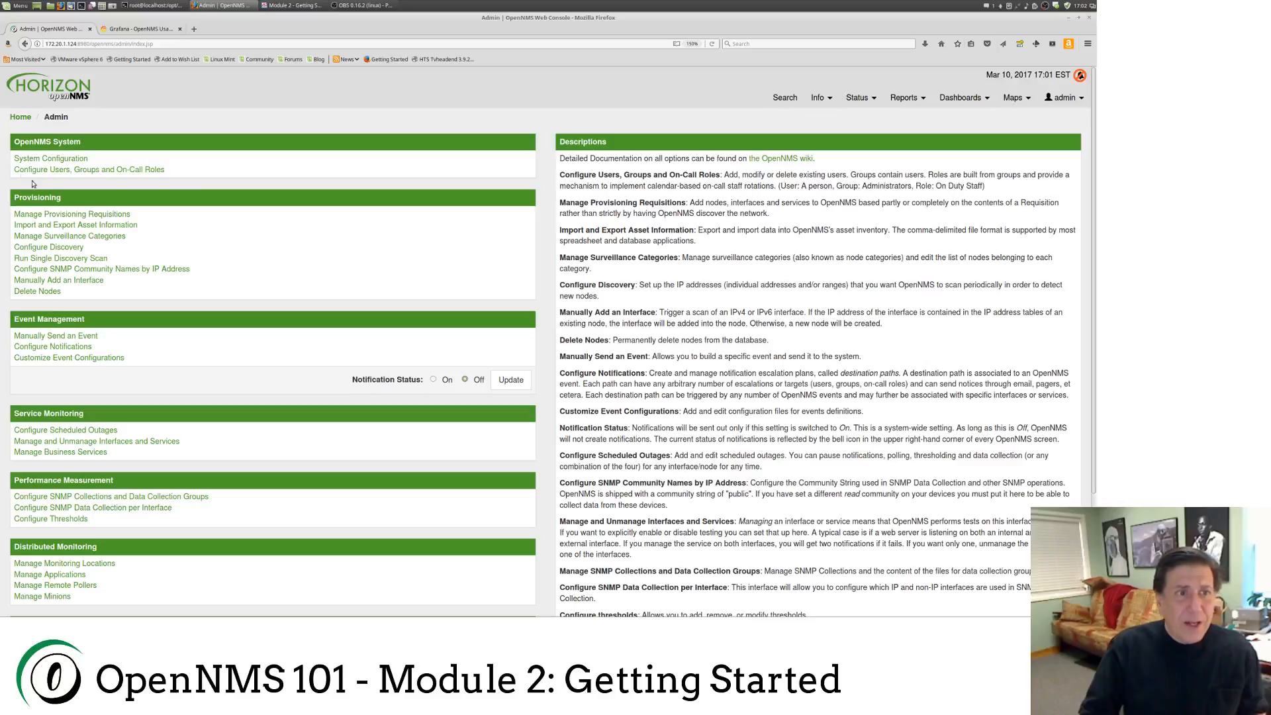
Step: Go to Users, Groups and On-Call Roles, then open Configure Users to list admin and rtc
left_click(79, 170)
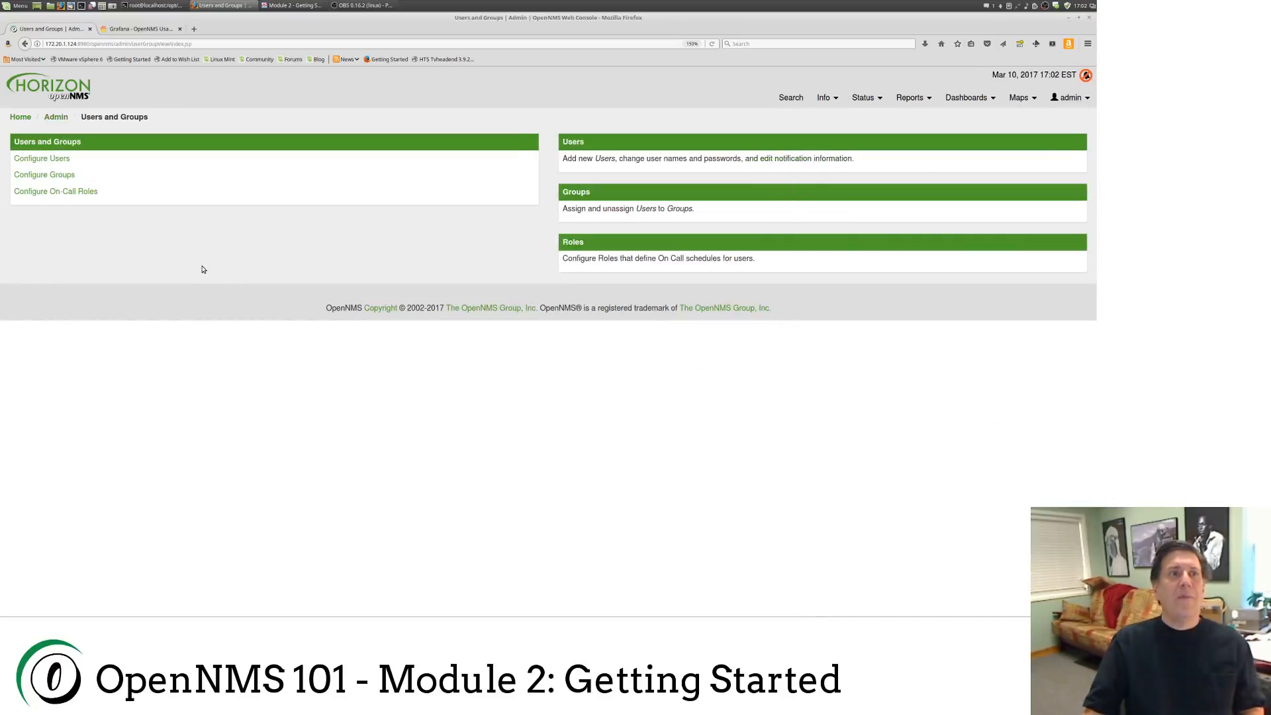
left_click(33, 159)
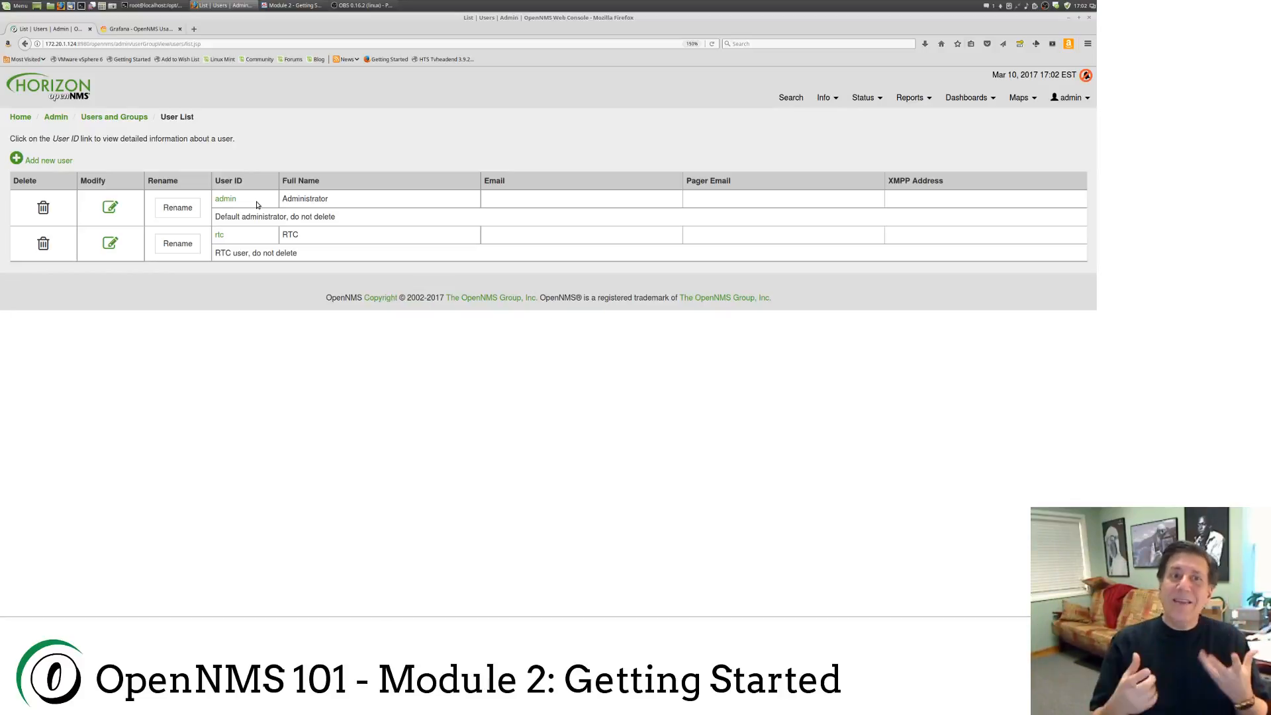
Step: Start adding a new user from the User List
left_click(58, 161)
Step: Enter the new user's ID and type the chosen password into both password fields
left_click(223, 163)
key("Tab")
key("BackSpace")
key("BackSpace")
key("BackSpace")
key("BackSpace")
key("BackSpace")
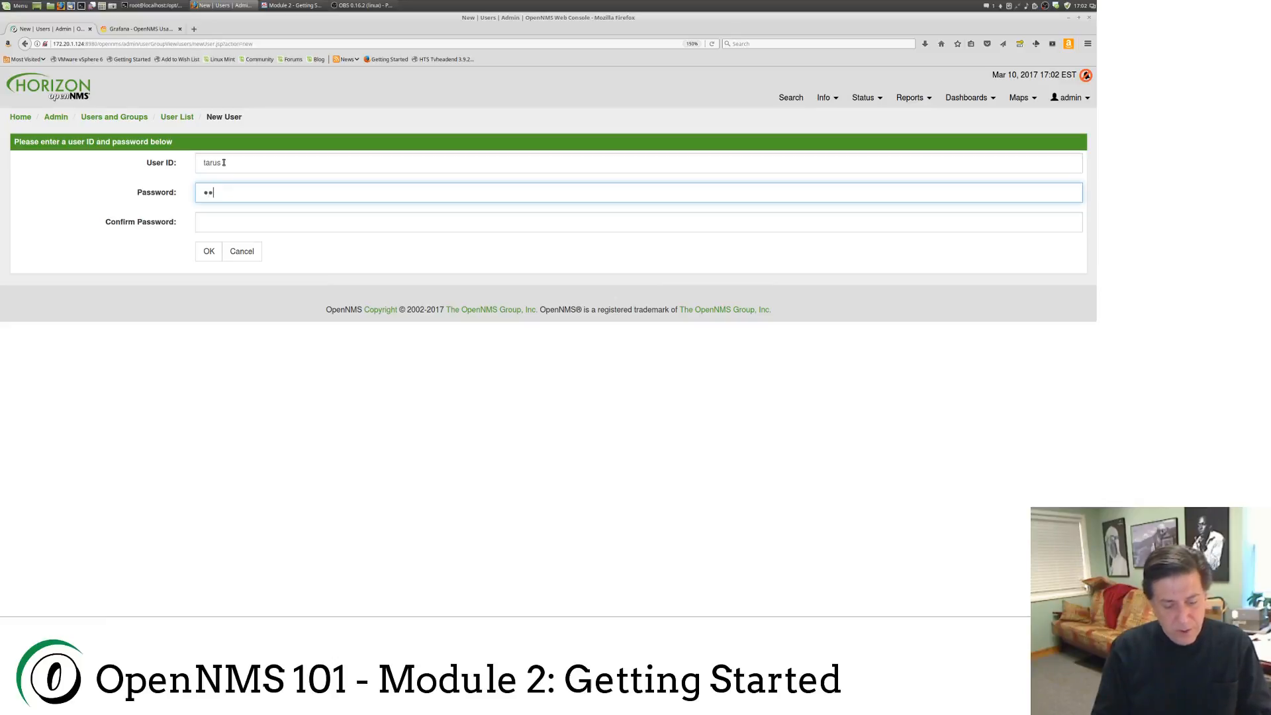
key("Tab")
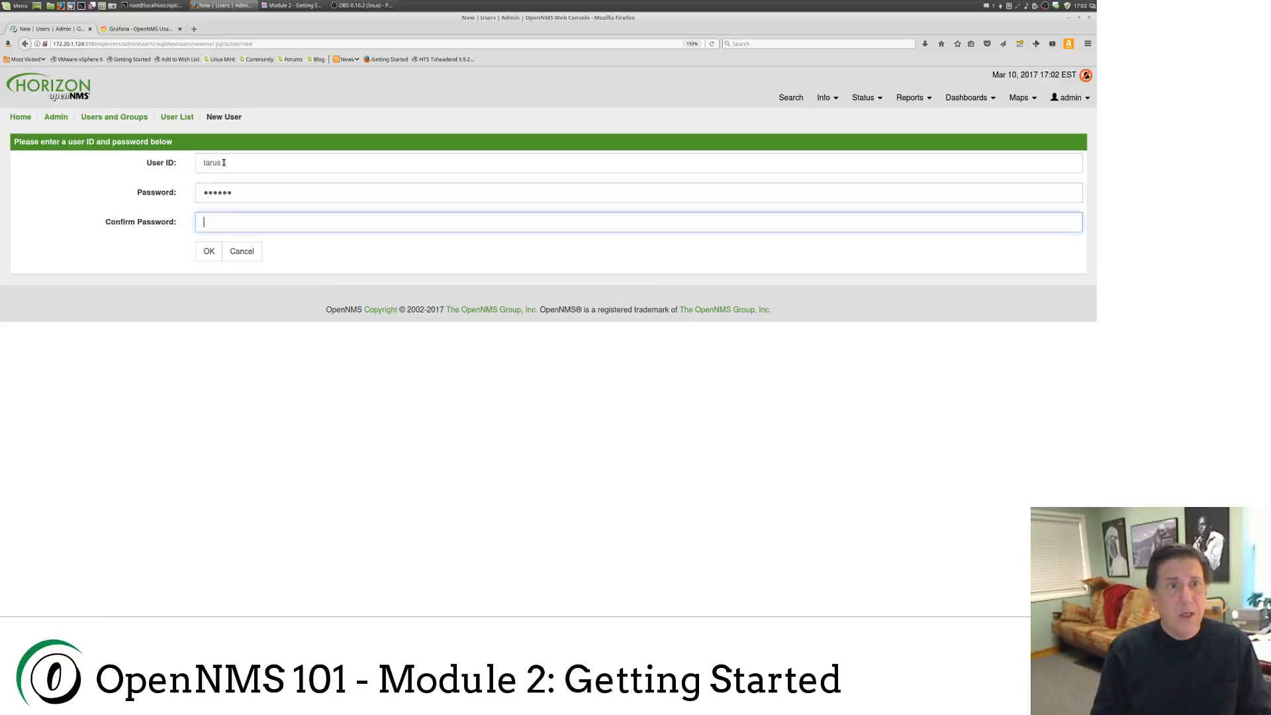
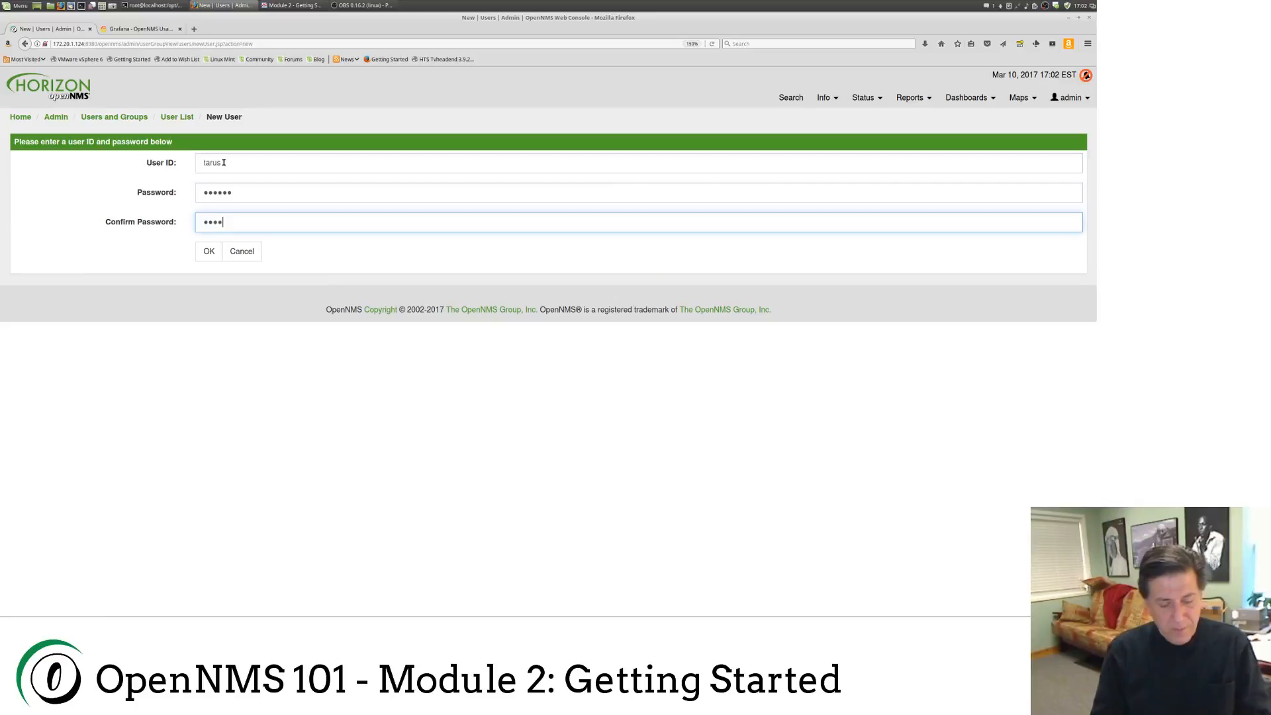
Step: Finish and save the new user so it appears as a third entry beside admin and rtc
left_click(209, 252)
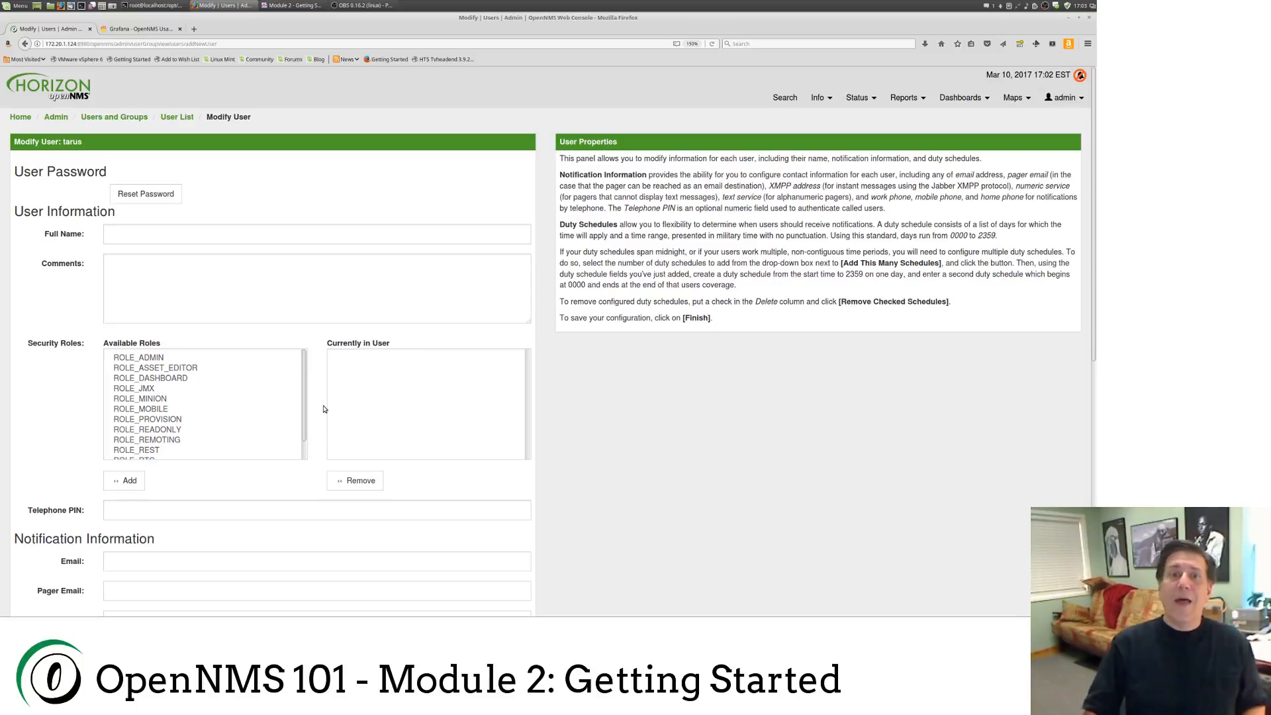
scroll(374, 369, "down", 6)
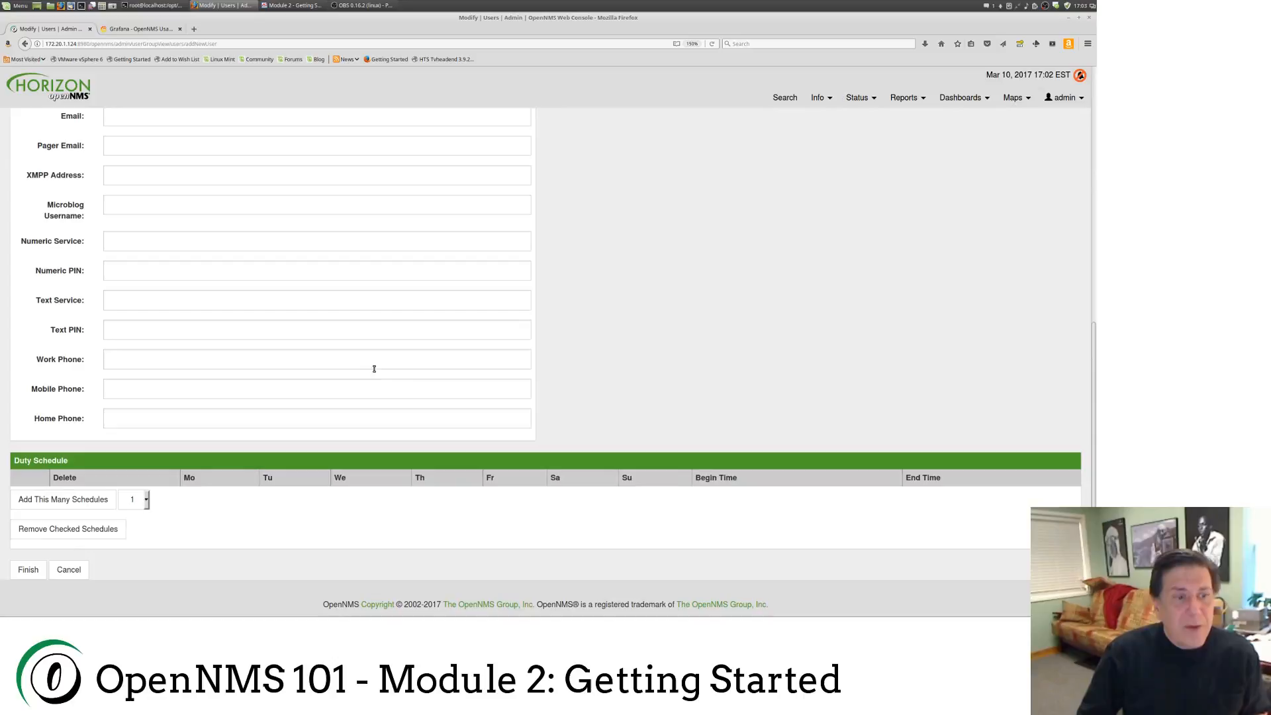
left_click(27, 570)
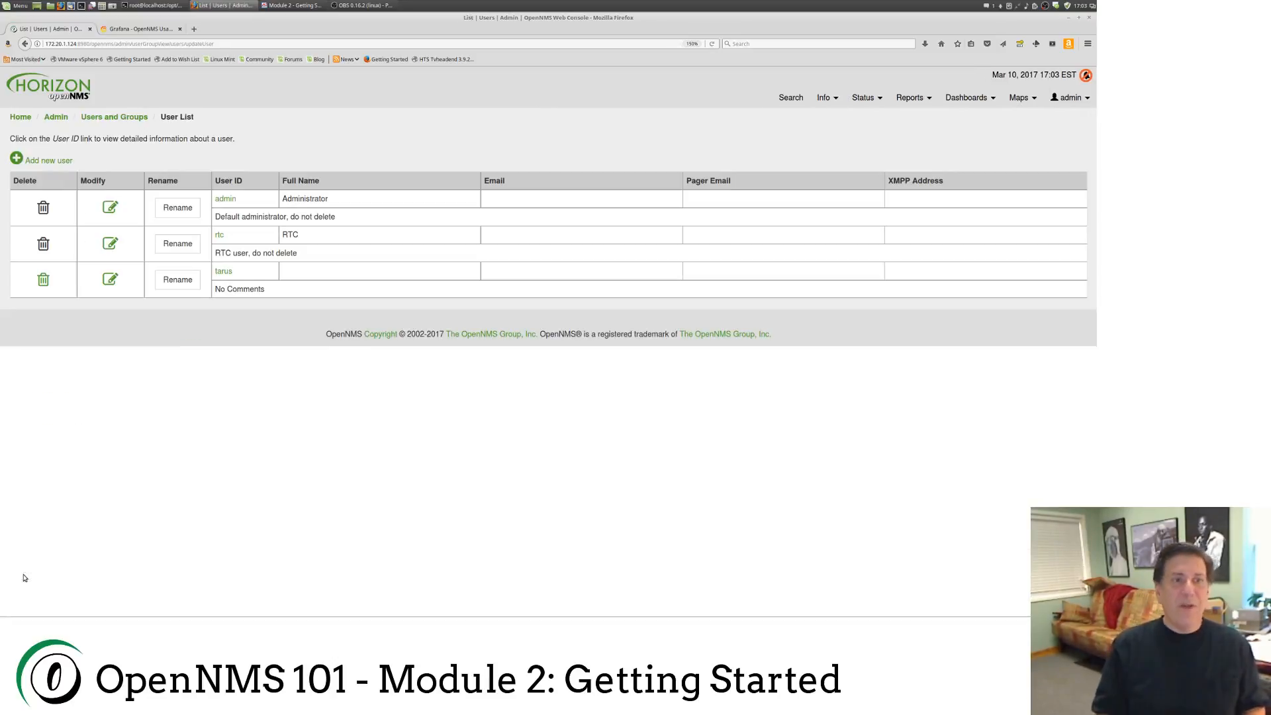
Step: Edit the new user, entering their full name and the comment 'He's an odd one, ain't he?'
left_click(110, 279)
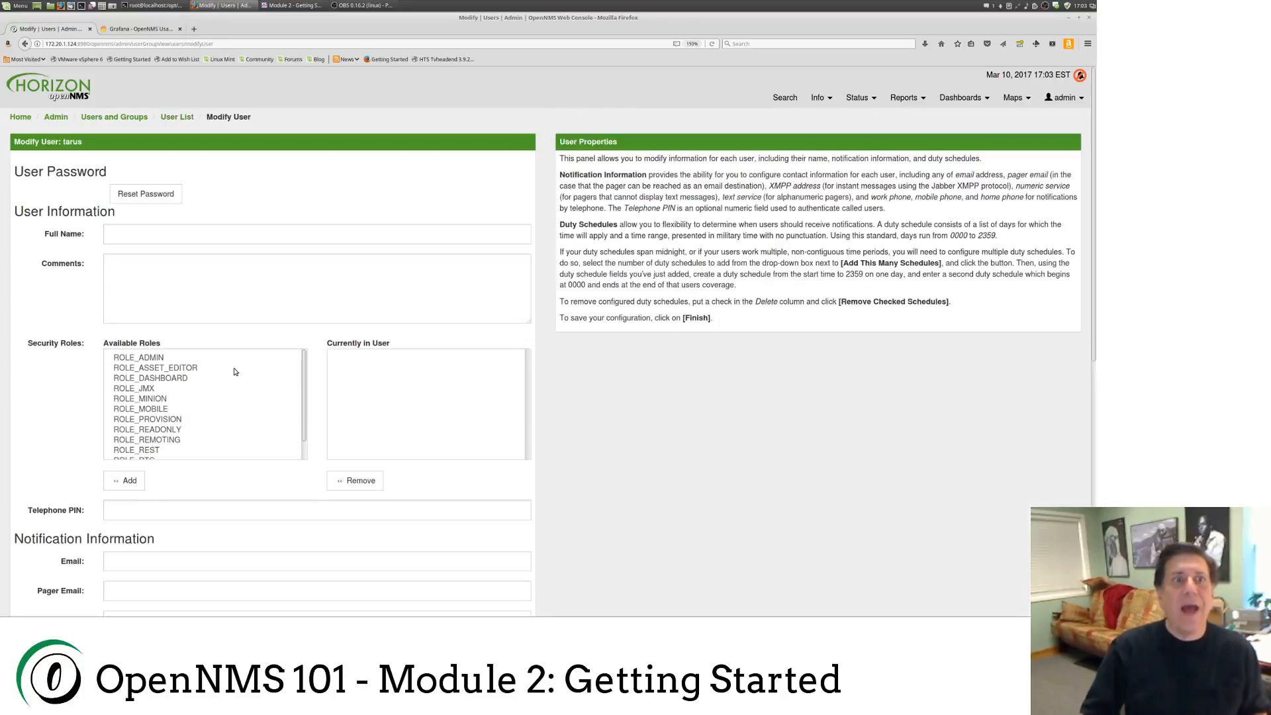
left_click(132, 237)
type("Tarus BALOG")
key("Tab")
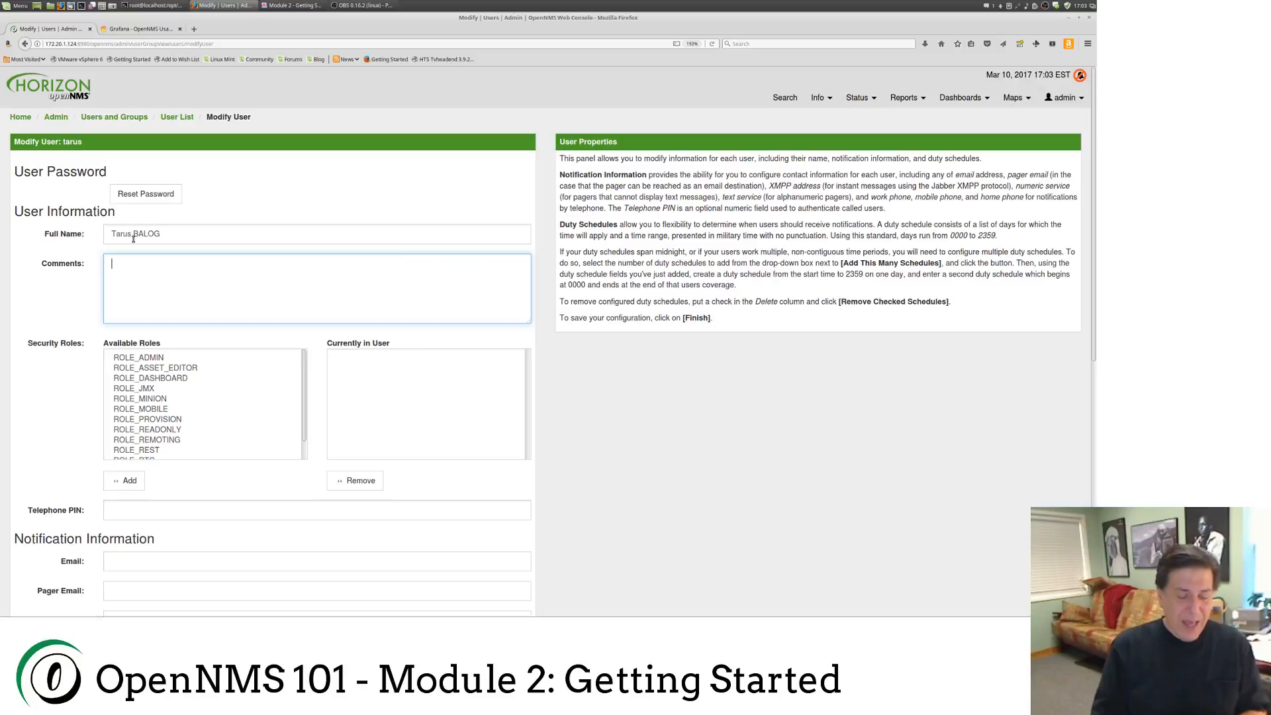
type("He's ")
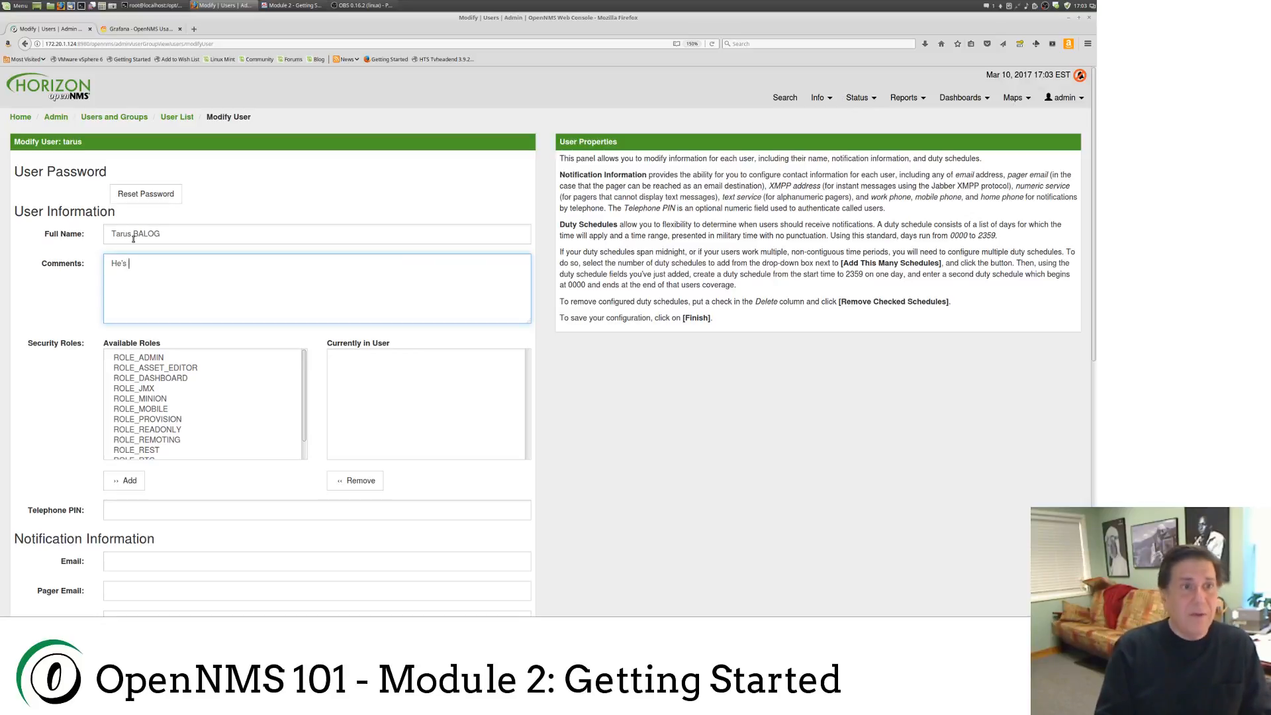
type("an odd one, ain't he?")
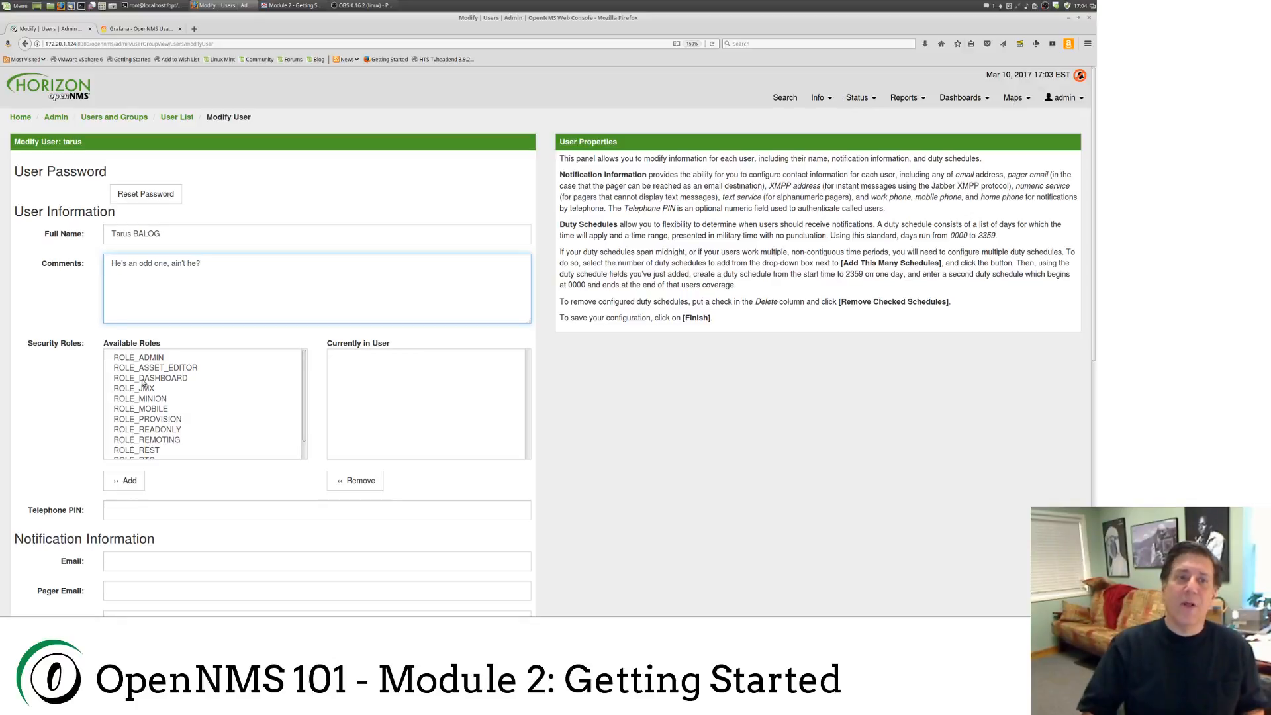
scroll(38, 371, "down", 3)
scroll(38, 371, "down", 5)
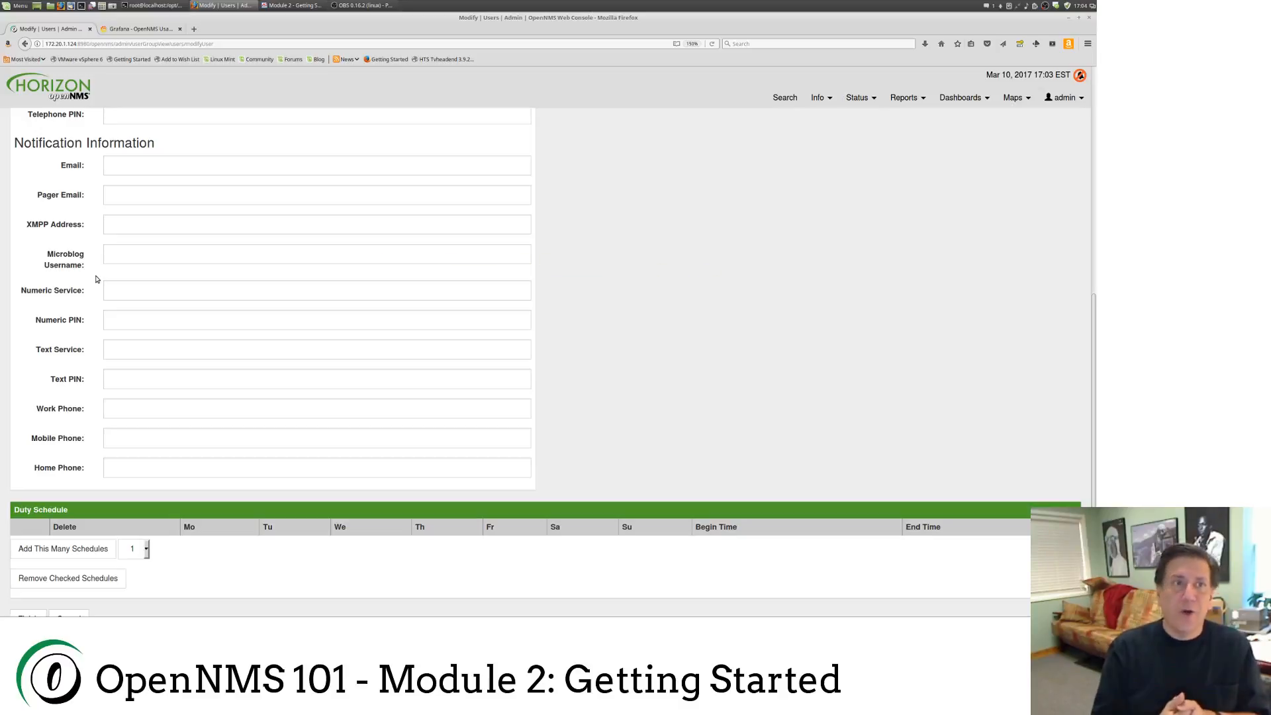
Step: Fill the user's Email field with the browser's suggested notification address and move past Pager Email
left_click(116, 165)
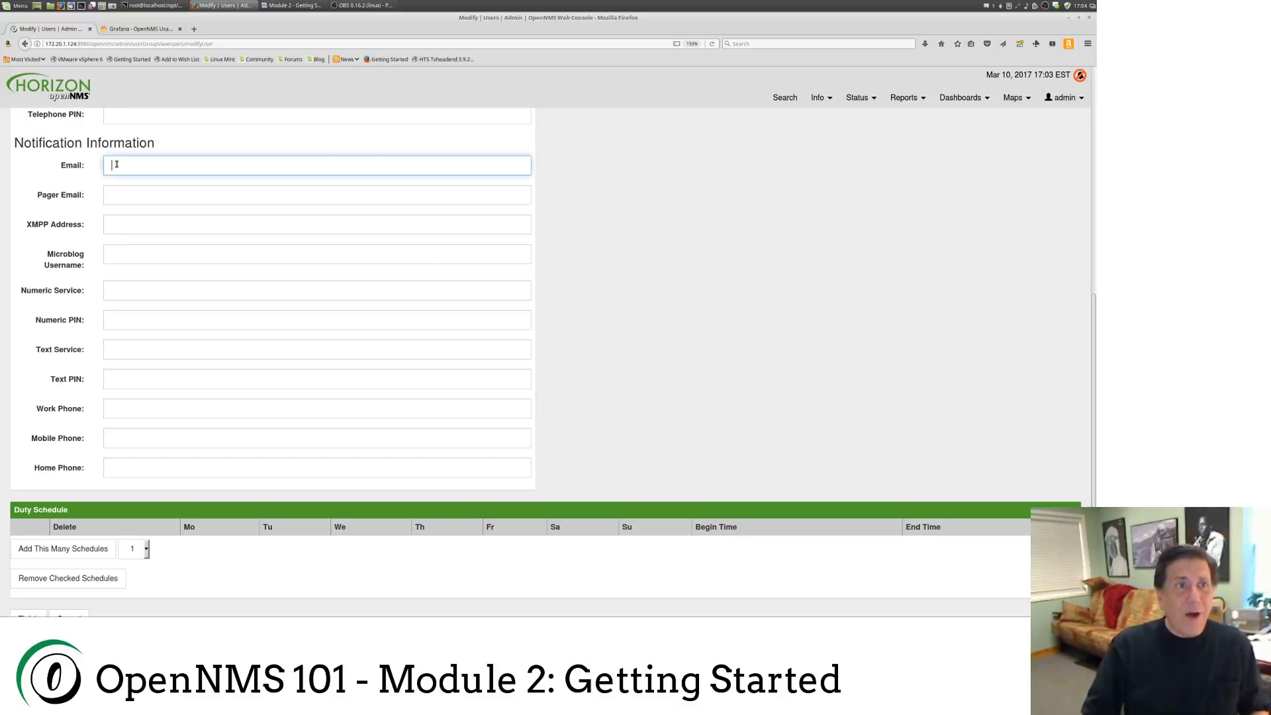
type("root@")
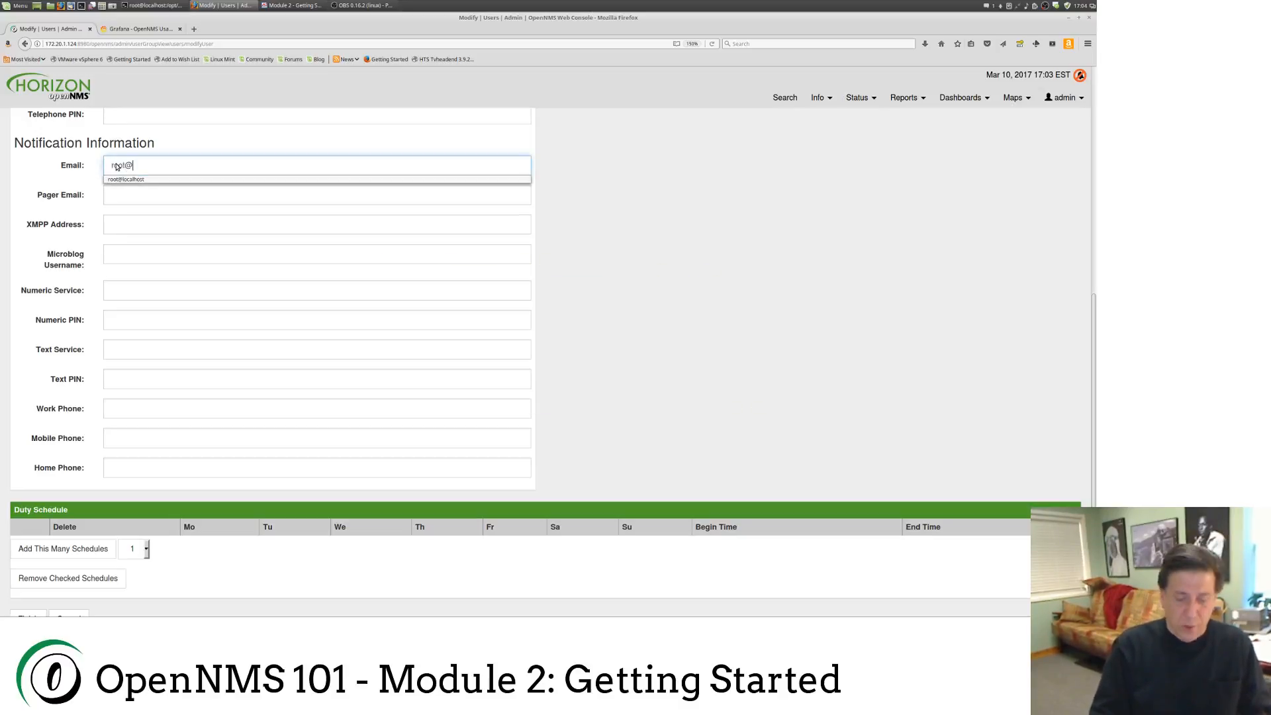
key("Down")
key("Return")
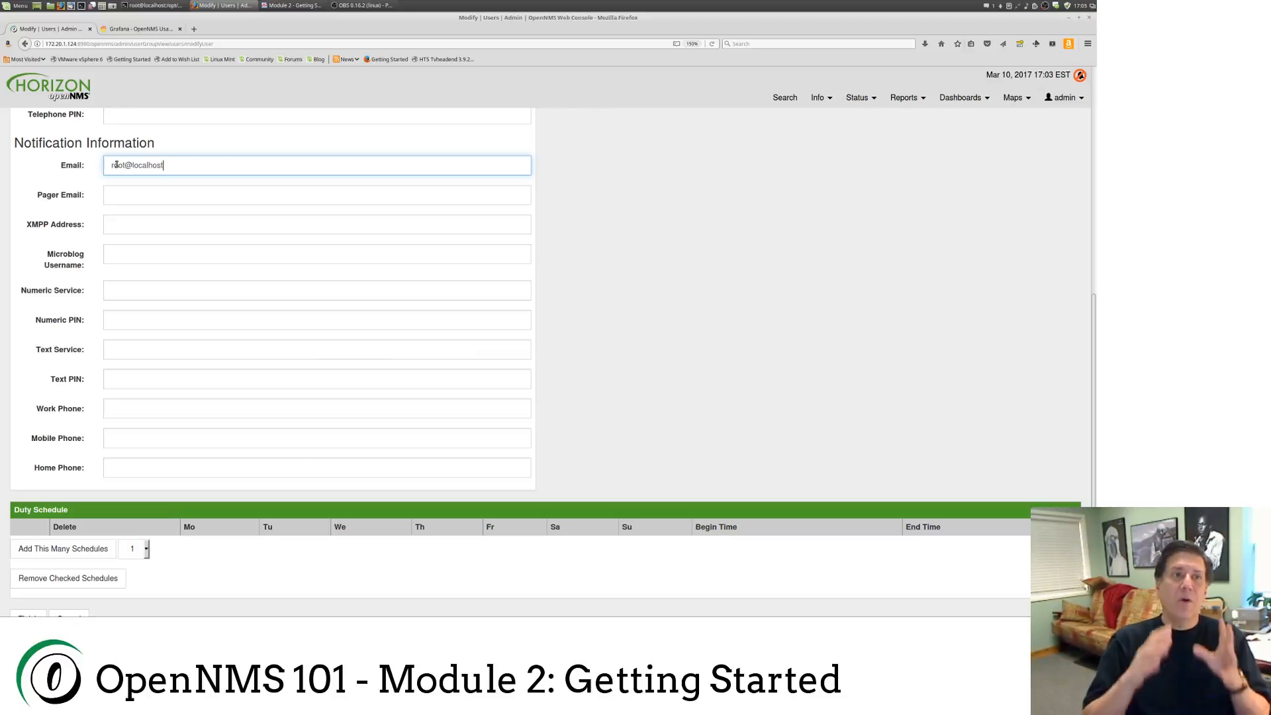
key("Tab")
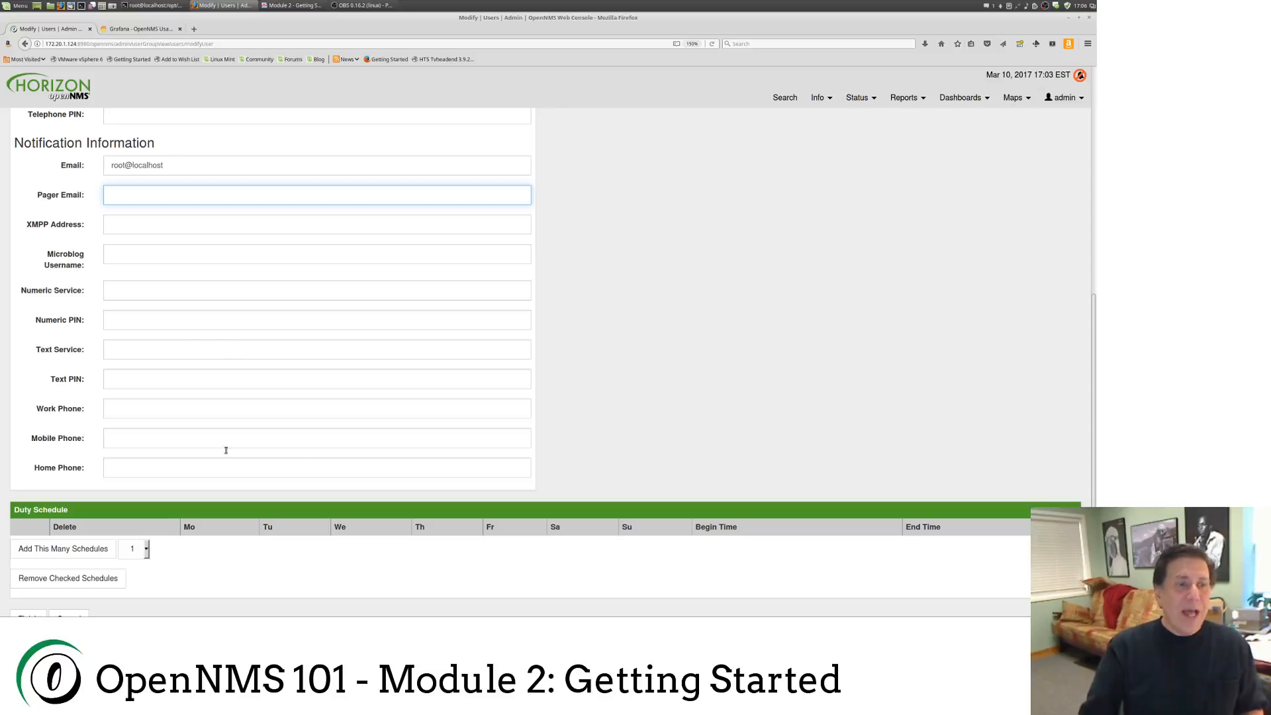
scroll(237, 493, "down", 2)
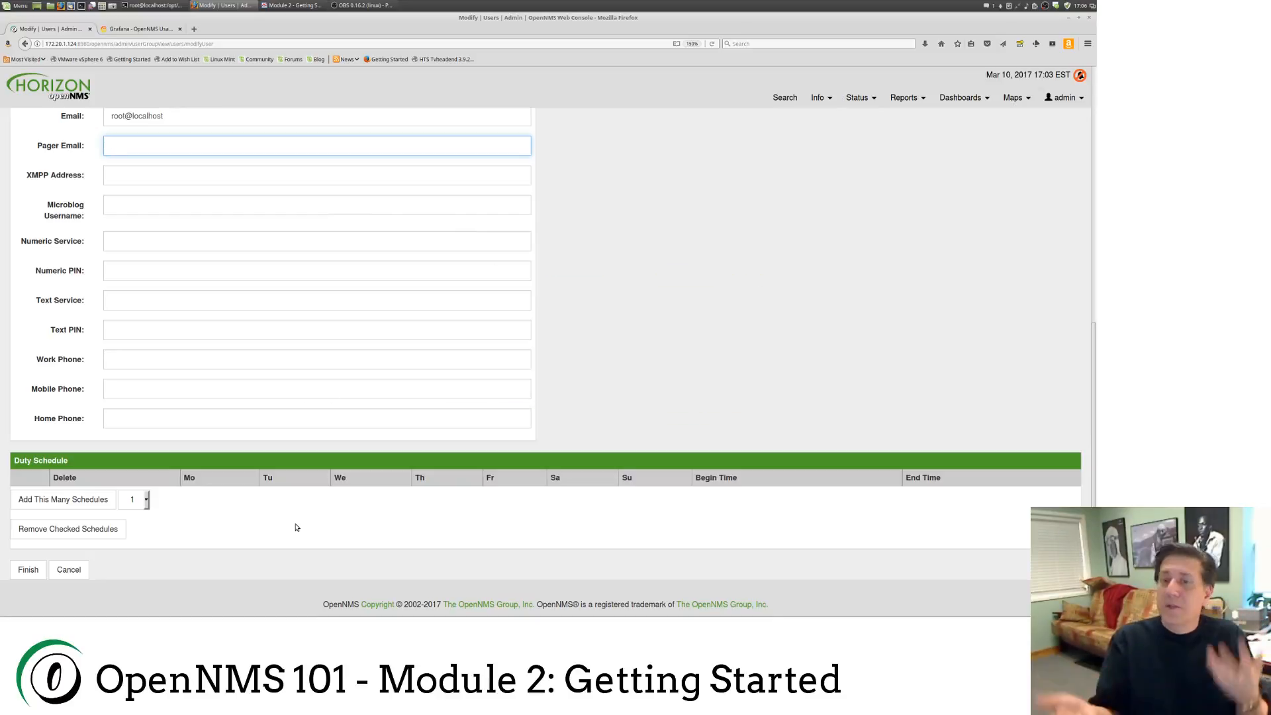
Step: Add a duty schedule row and tick Monday through Friday
left_click(65, 506)
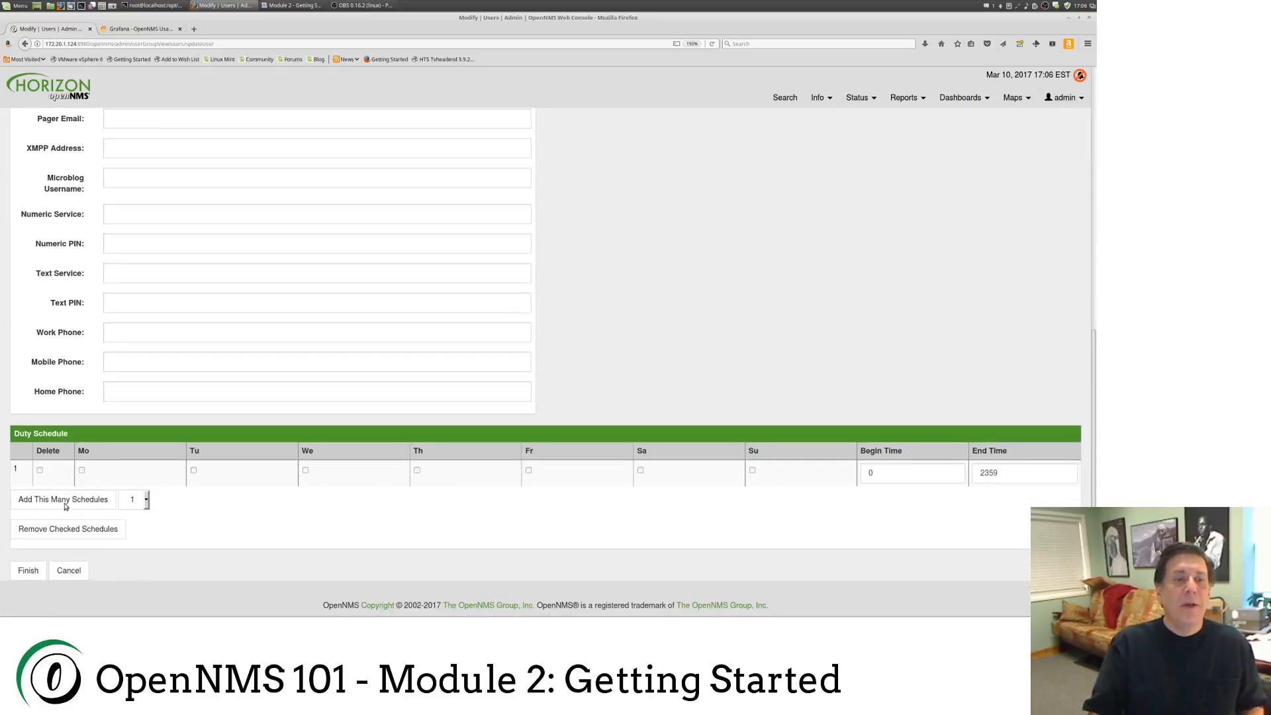
left_click(81, 470)
left_click(195, 471)
left_click(307, 472)
left_click(417, 471)
left_click(528, 470)
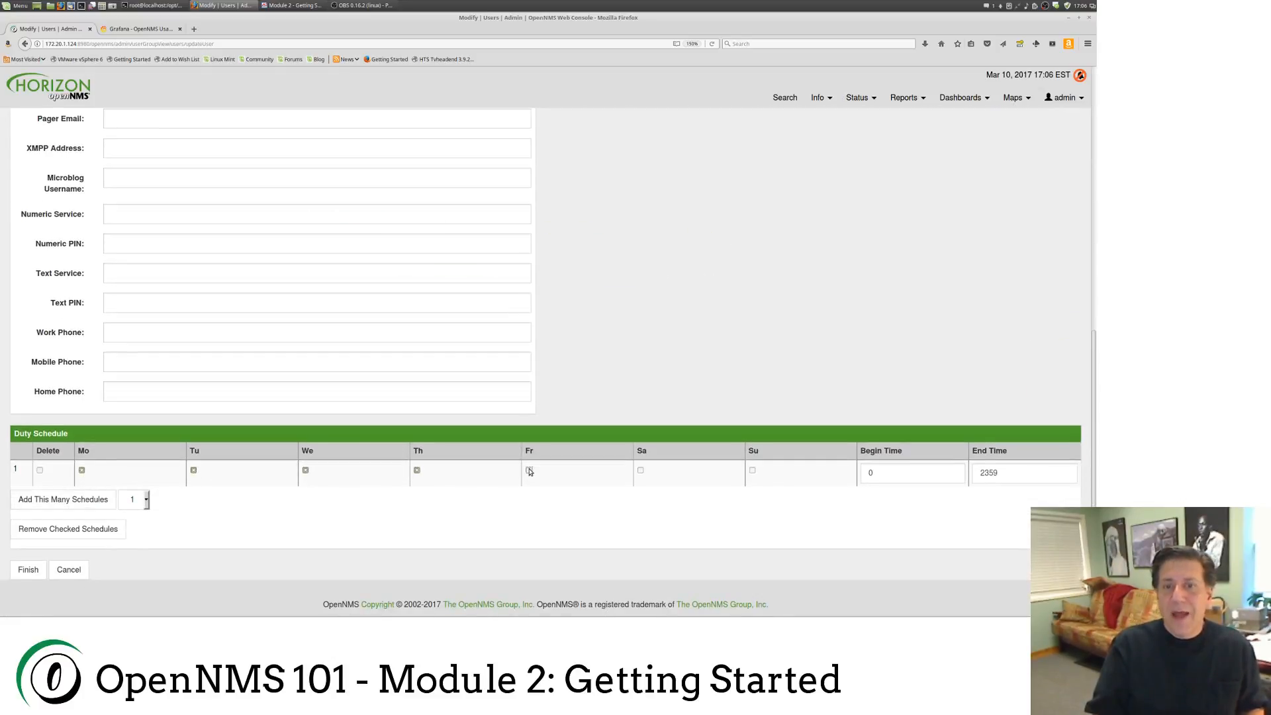
Step: Set the schedule's begin time to 0900 and end time to 1700
left_click(891, 473)
type("0")
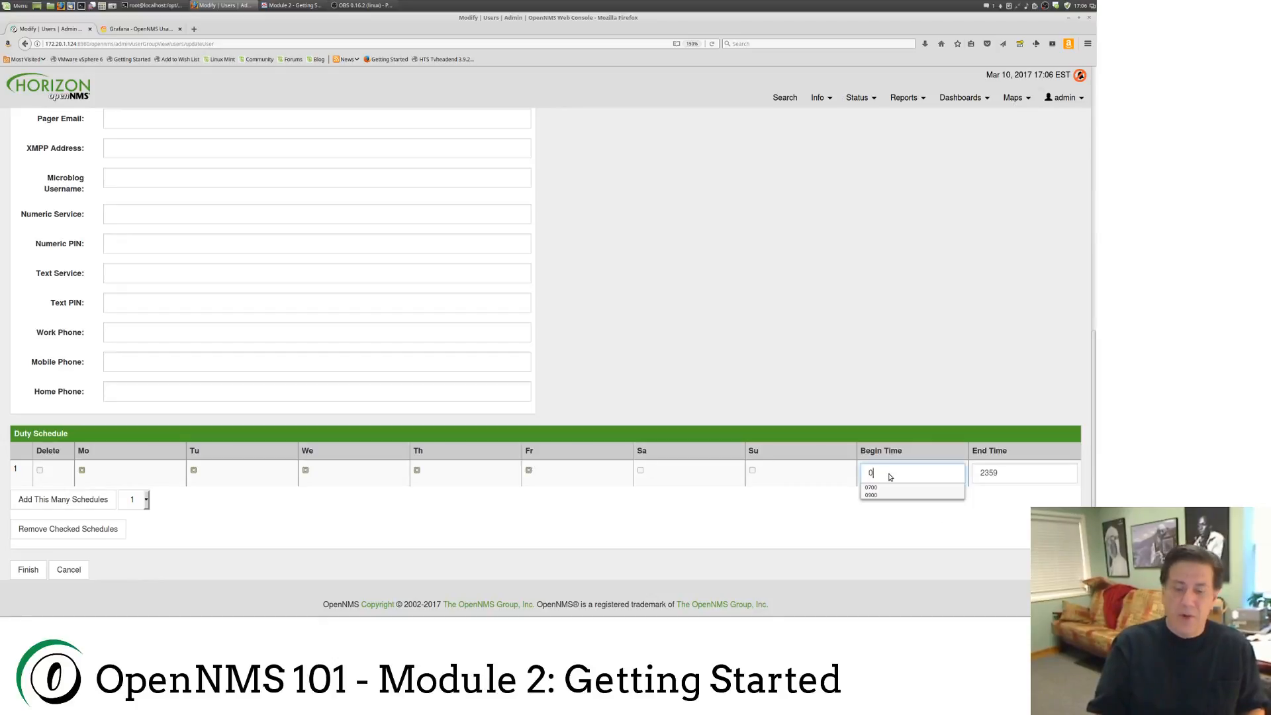
type("900")
key("Tab")
type("1700")
key("Tab")
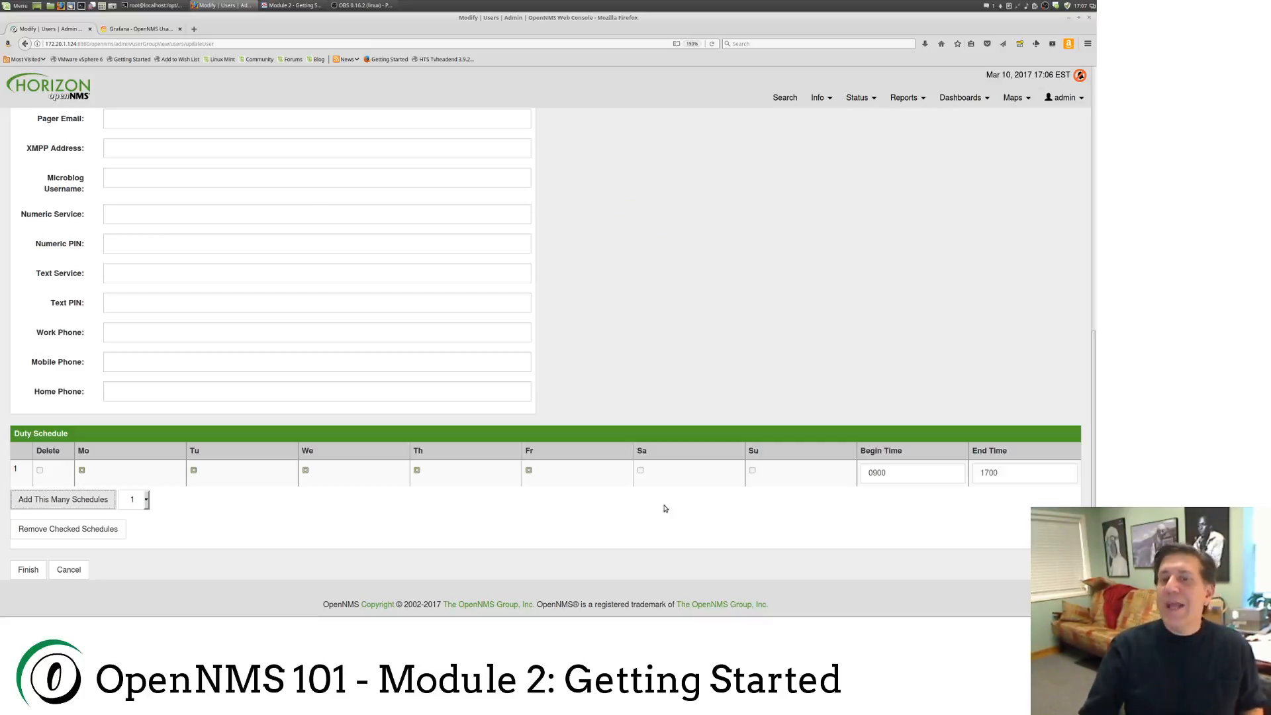
Step: Add a second schedule row and tick all seven days, Monday through Sunday
left_click(51, 503)
scroll(72, 490, "down", 10)
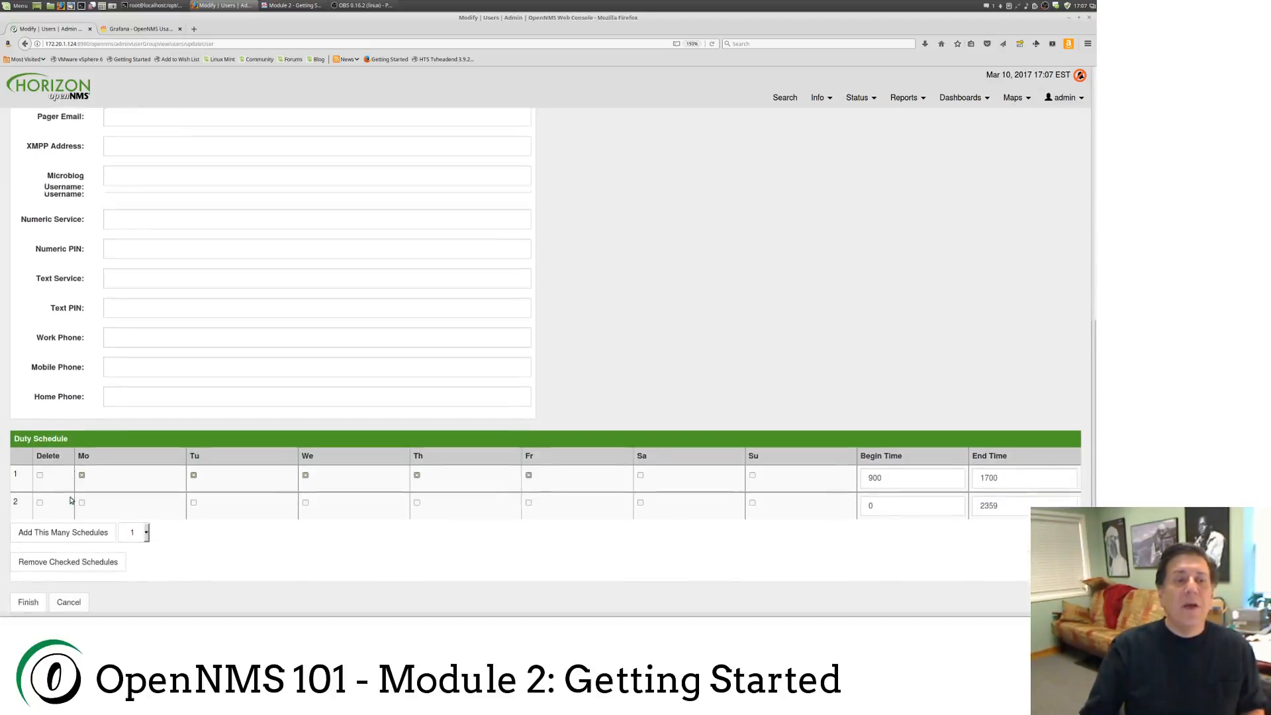
left_click(83, 470)
left_click(194, 470)
left_click(306, 470)
left_click(418, 470)
left_click(528, 470)
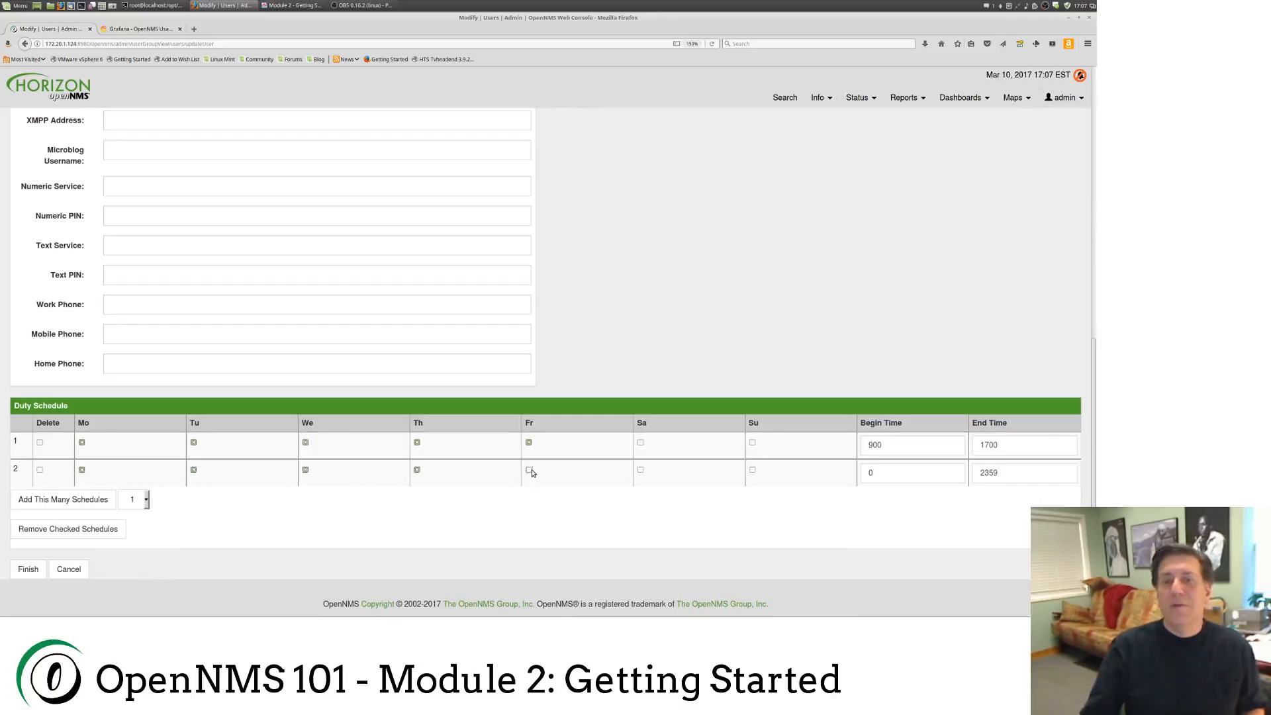
left_click(640, 470)
left_click(753, 470)
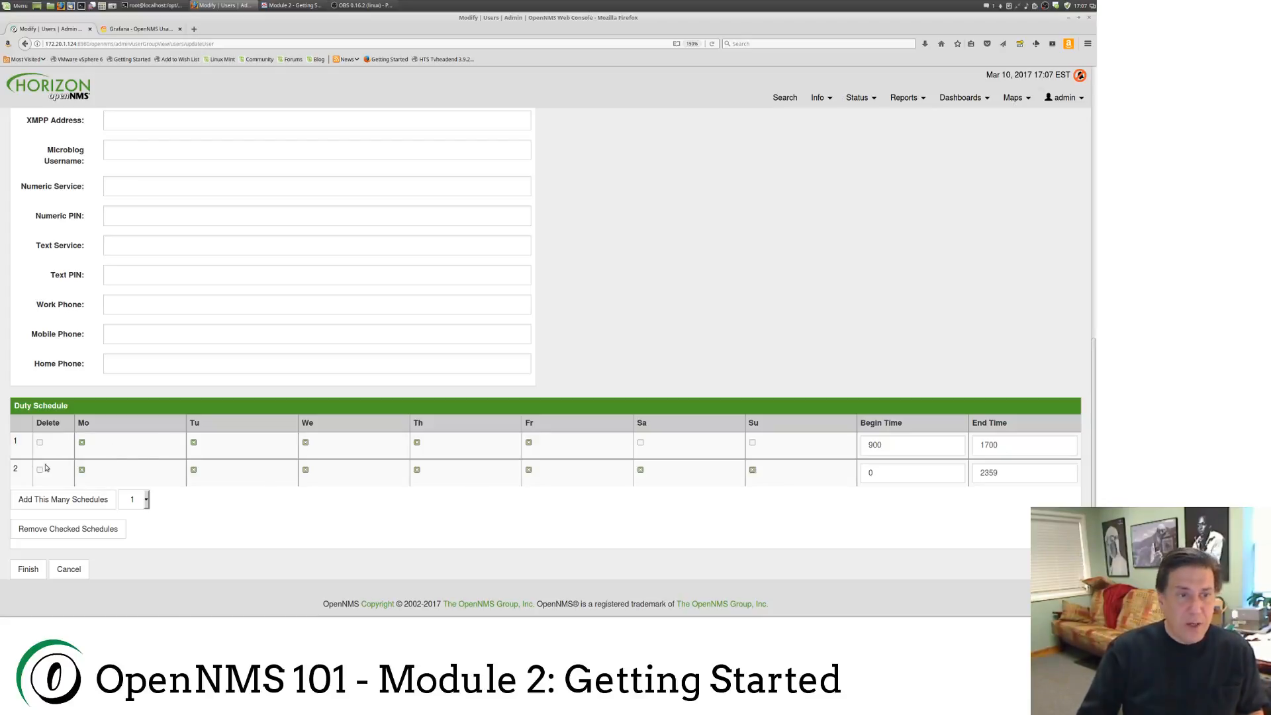
Step: Remove the marked duty schedules, save the user with Finish, then open the account menu
left_click(40, 443)
left_click(73, 531)
scroll(281, 533, "down", 3)
scroll(288, 534, "down", 4)
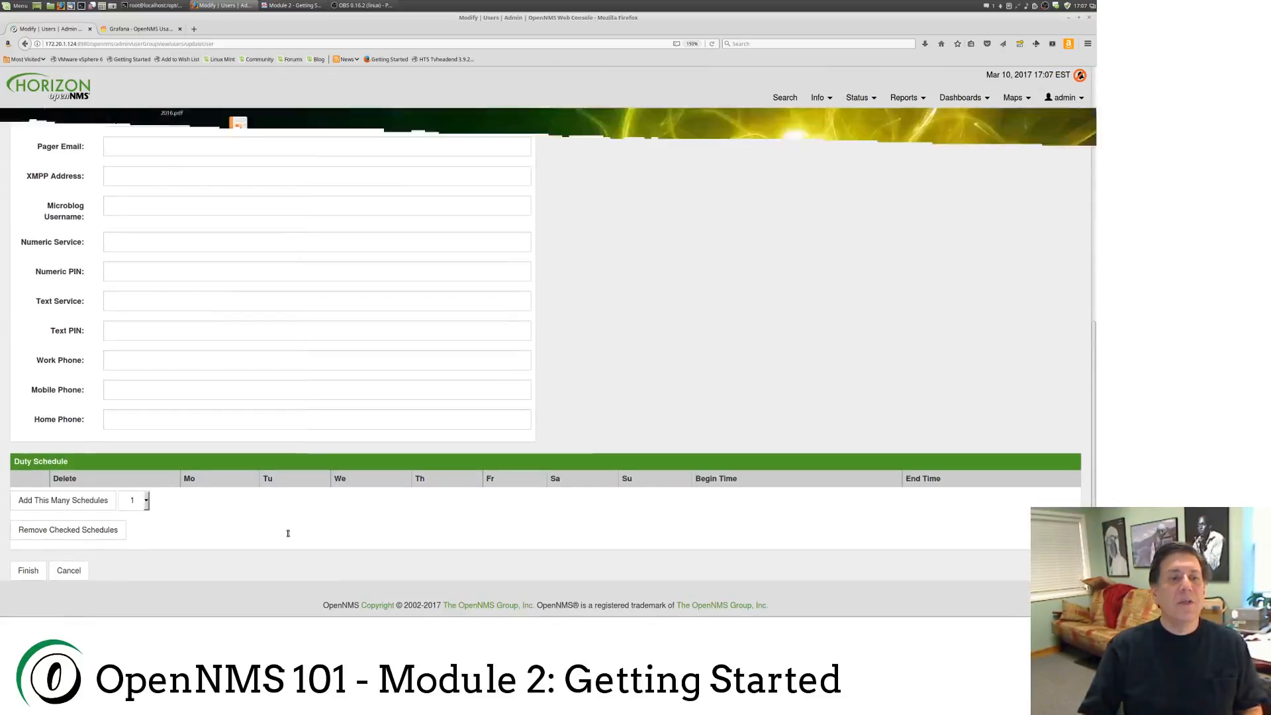
left_click(30, 570)
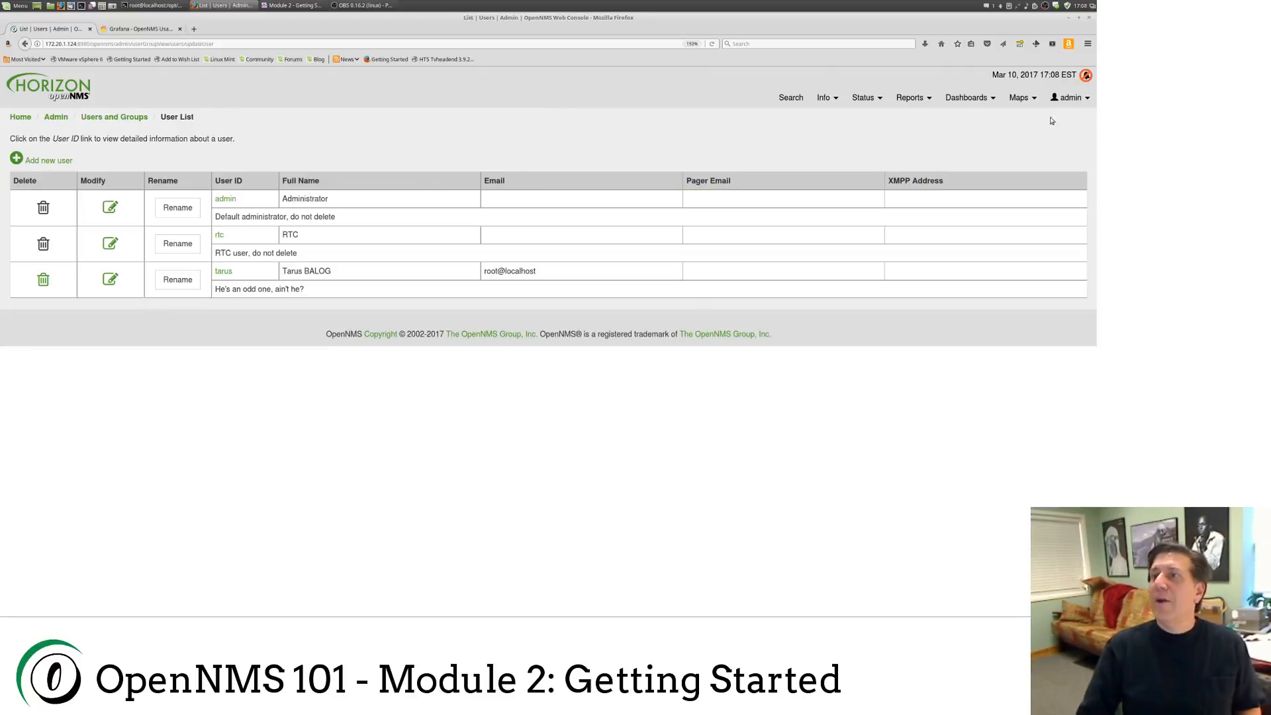
left_click(1068, 102)
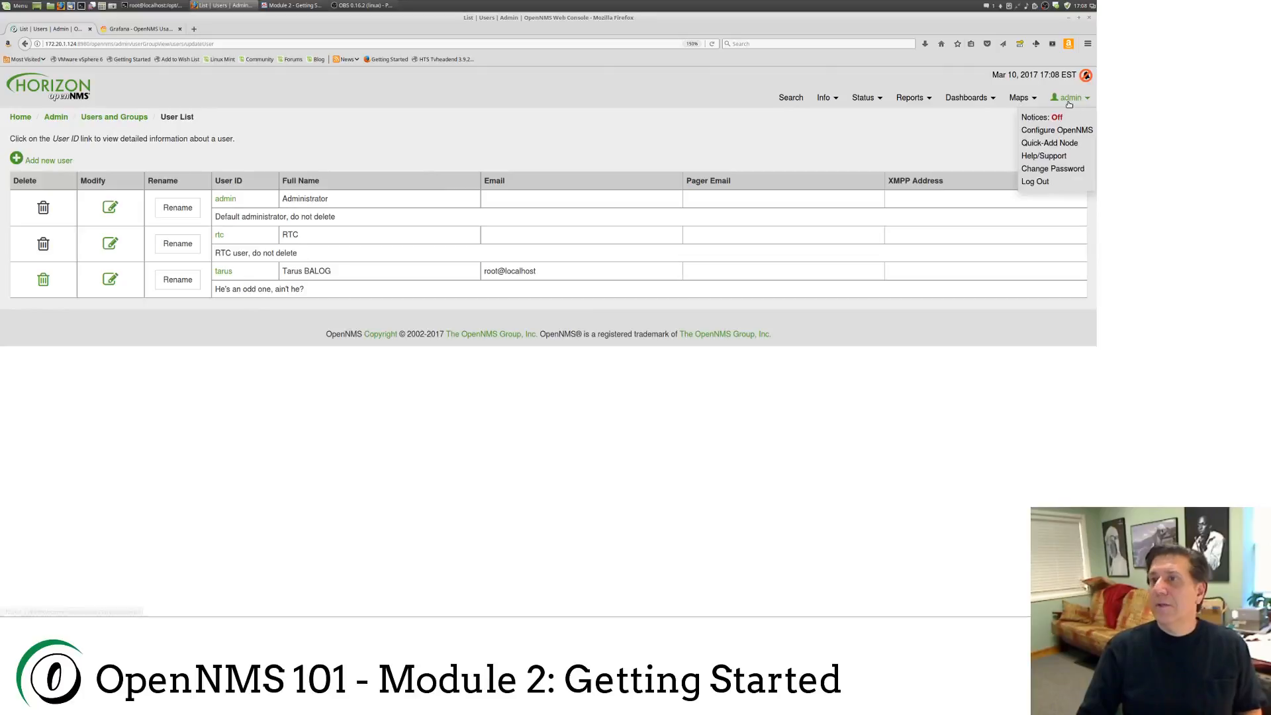
Step: Log out and sign in as the new user with their password
left_click(1051, 183)
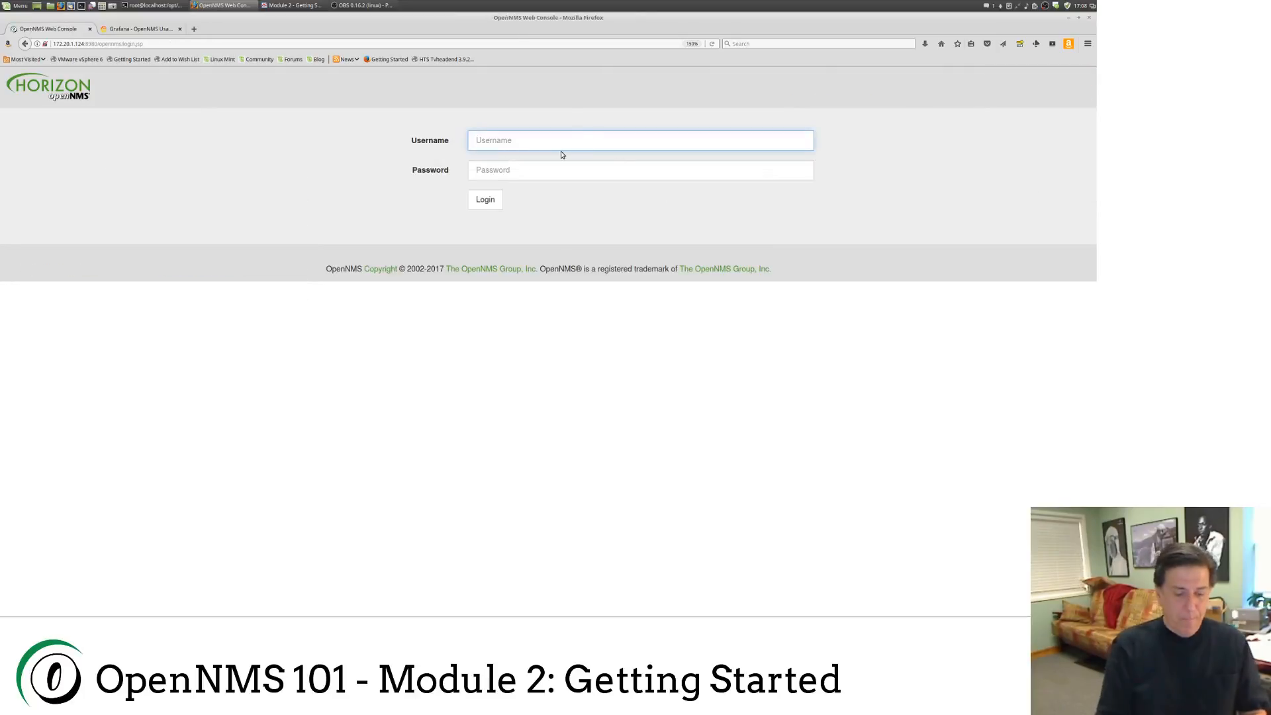
type("tarus")
key("Tab")
key("BackSpace")
key("BackSpace")
key("BackSpace")
key("BackSpace")
key("BackSpace")
key("BackSpace")
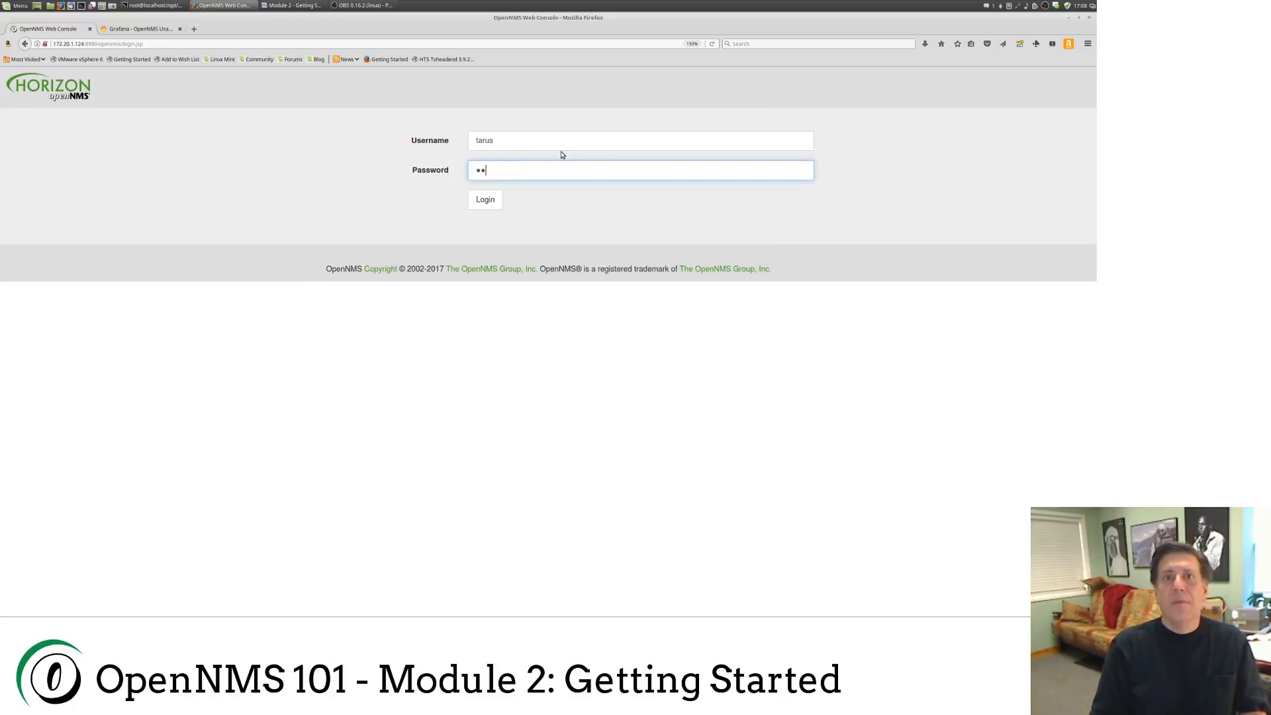
type("a*****")
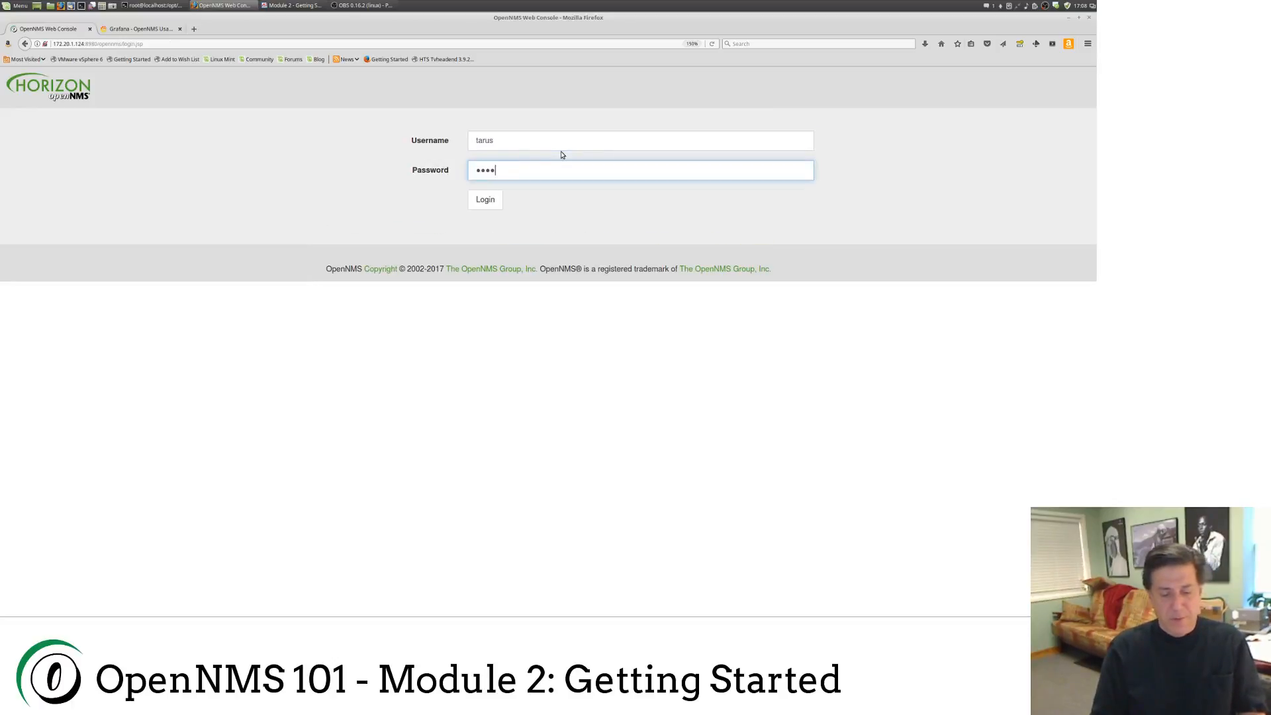
key("Return")
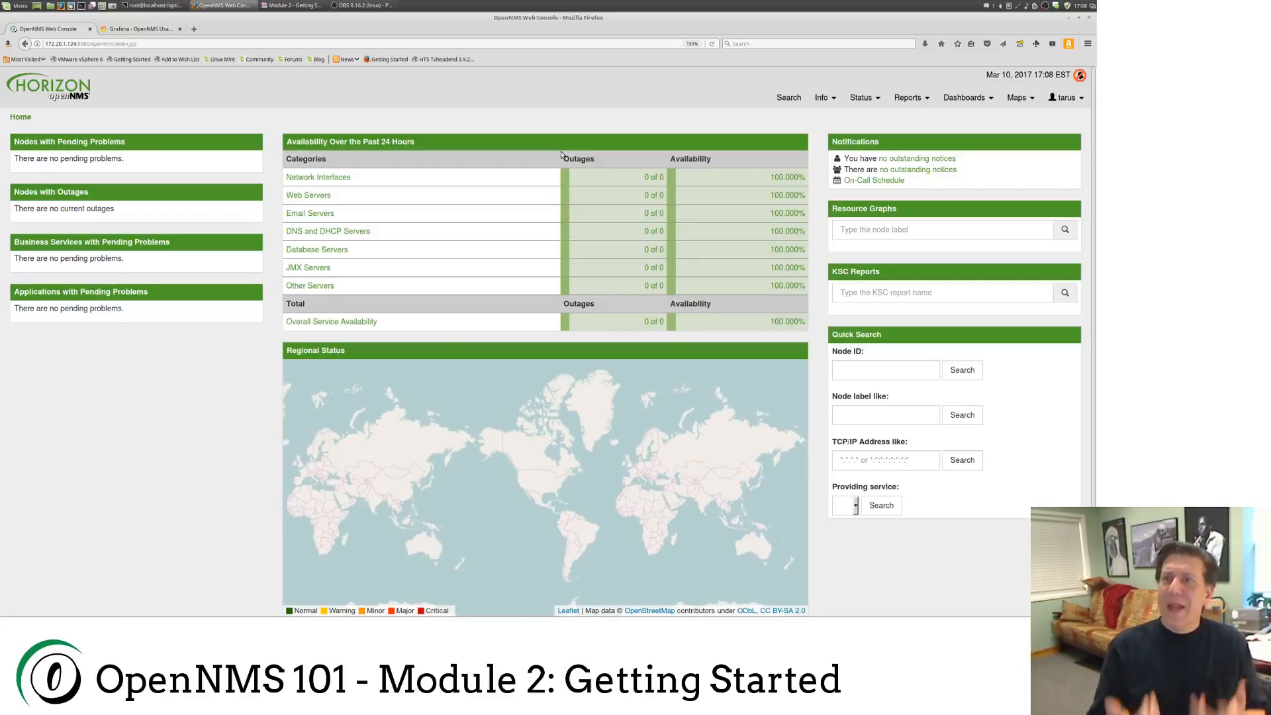
Step: Log out of the new user's session and sign back in as admin
mouse_move(1065, 98)
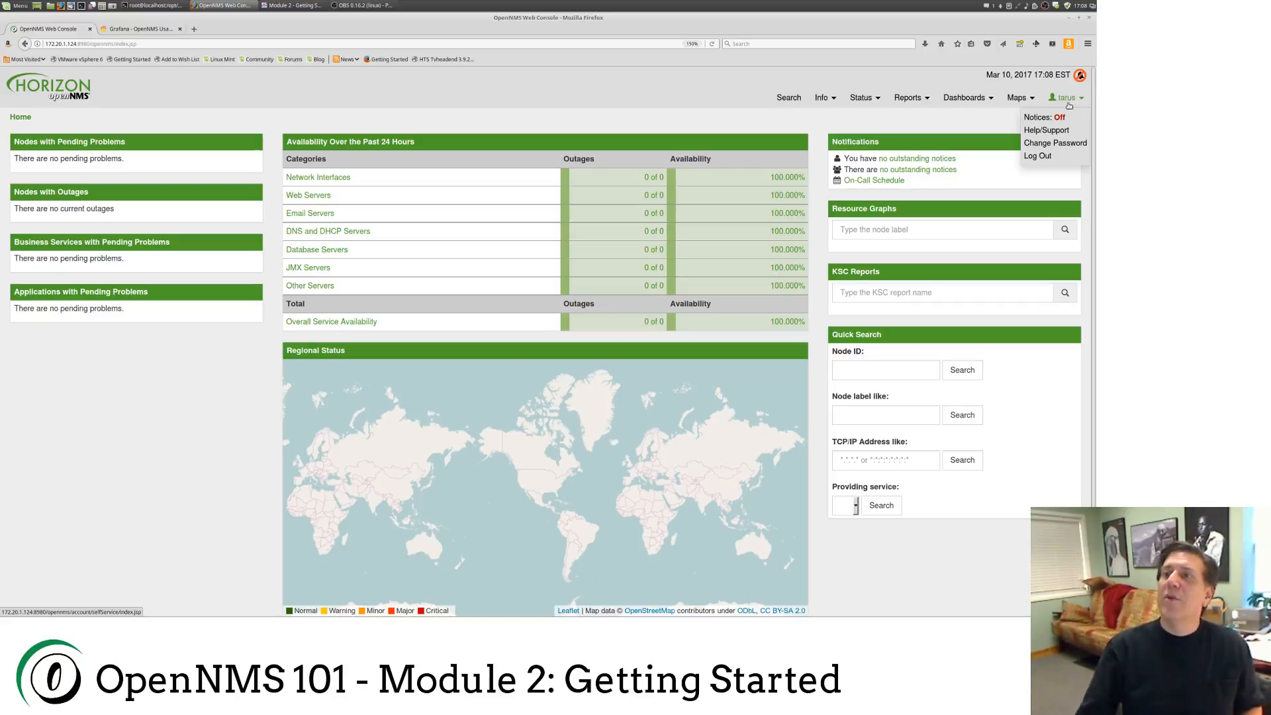
left_click(1037, 156)
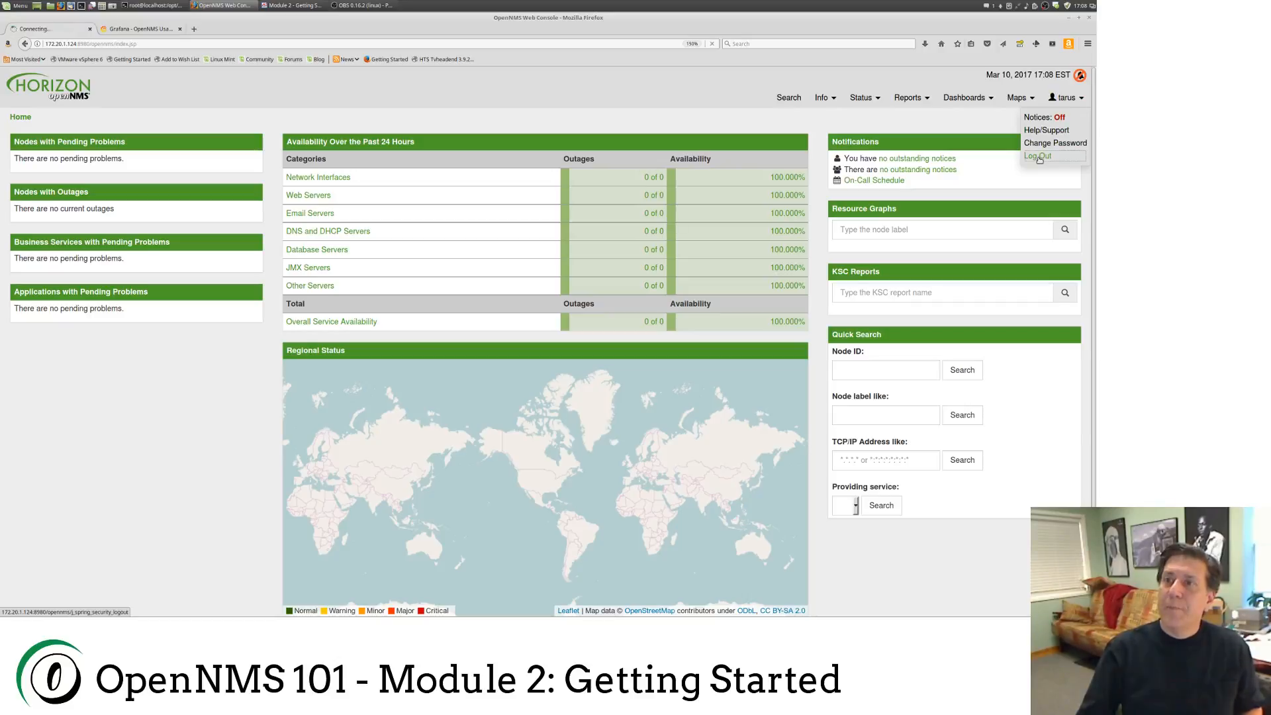
type("admin")
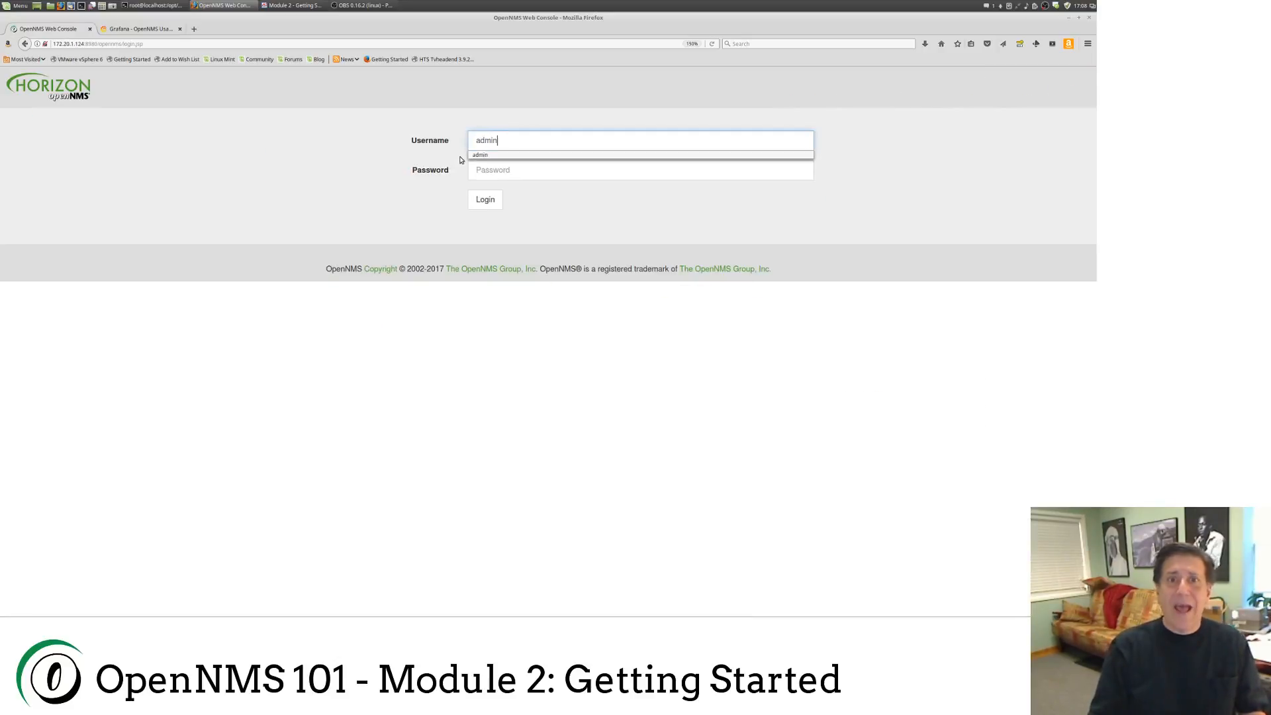
key("Tab")
left_click(488, 201)
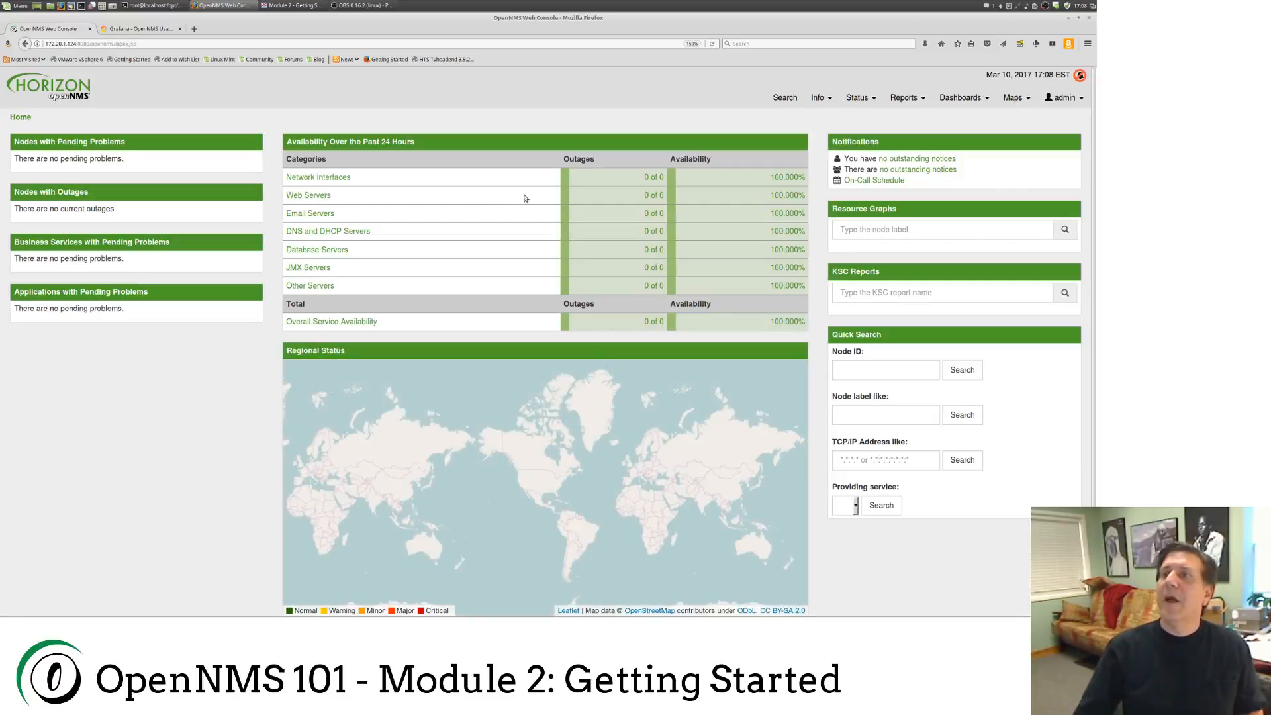
left_click(1059, 98)
Step: Go to Configure OpenNMS > Configure Users and edit the new user
left_click(1040, 131)
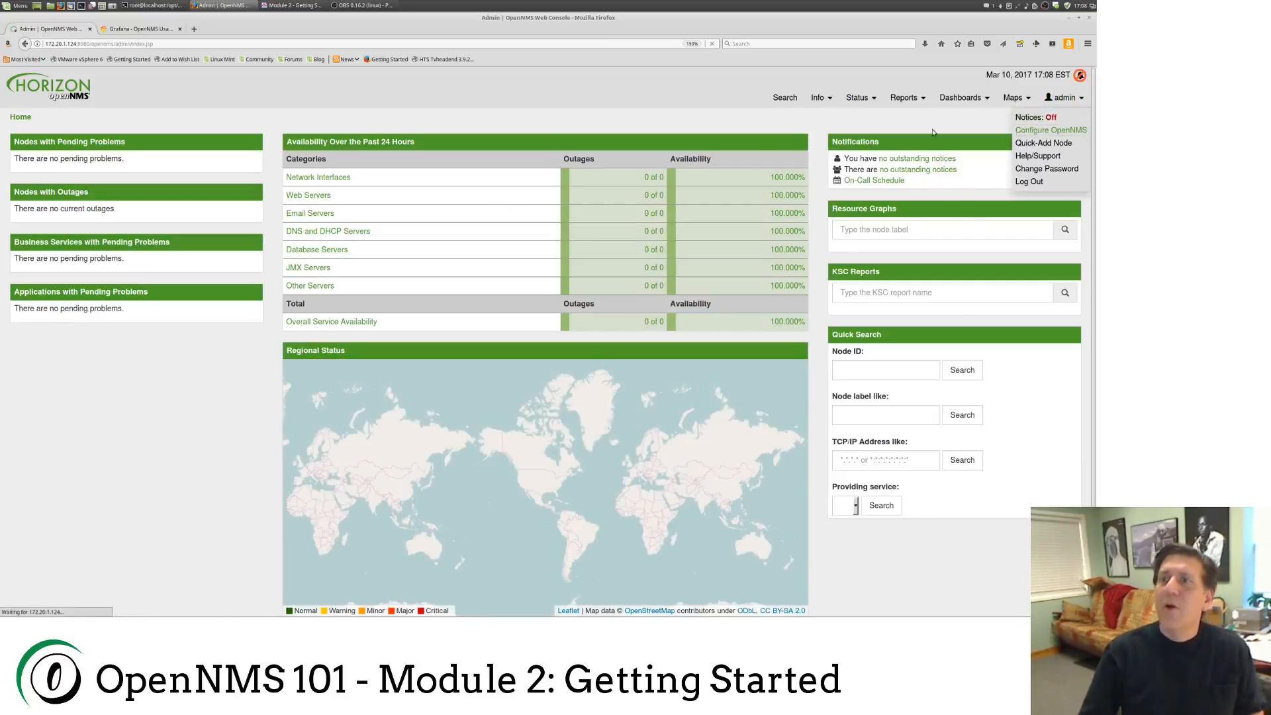
left_click(59, 170)
left_click(41, 159)
left_click(110, 278)
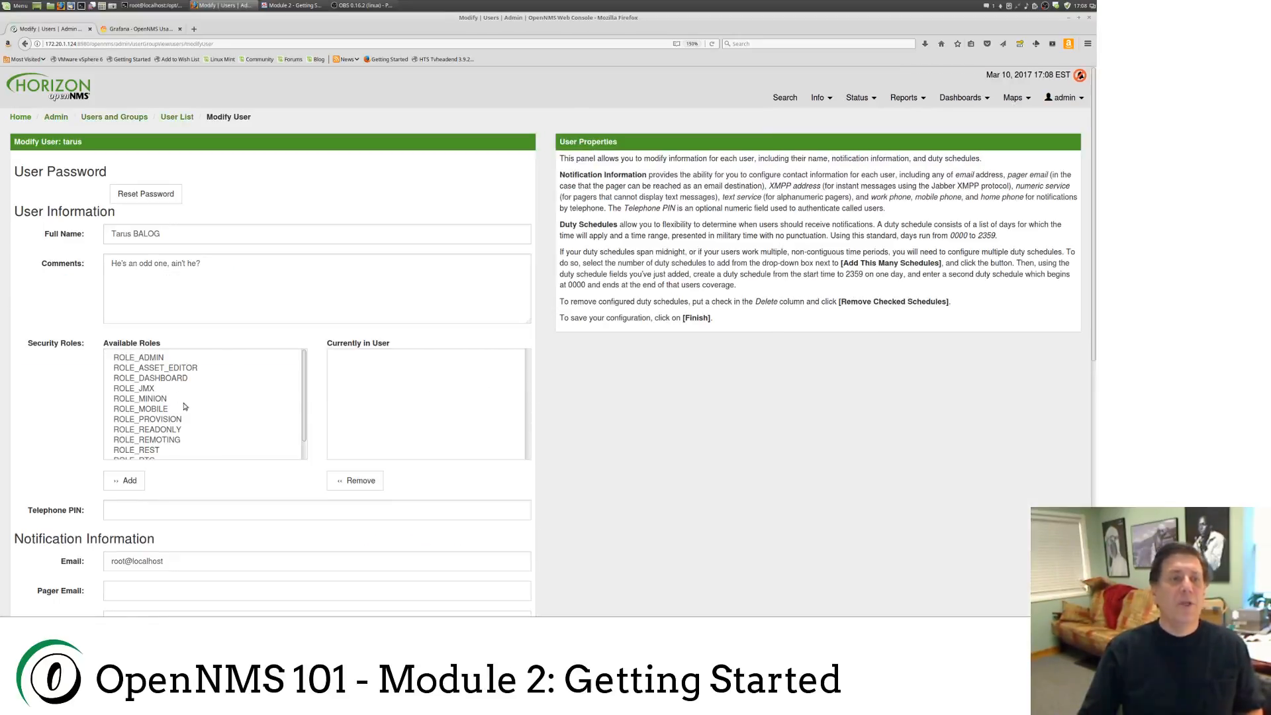
Step: Add ROLE_ADMIN to the user's roles and save with Finish
left_click(157, 359)
left_click(129, 481)
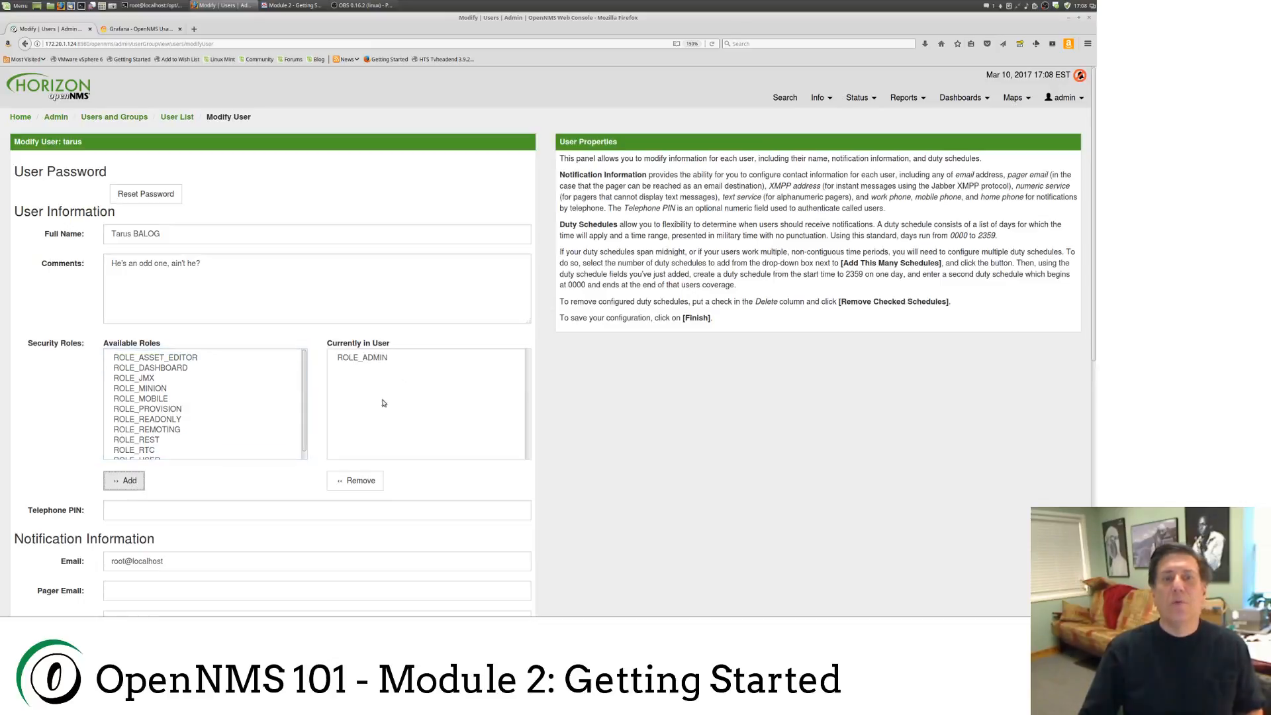
scroll(205, 364, "down", 2)
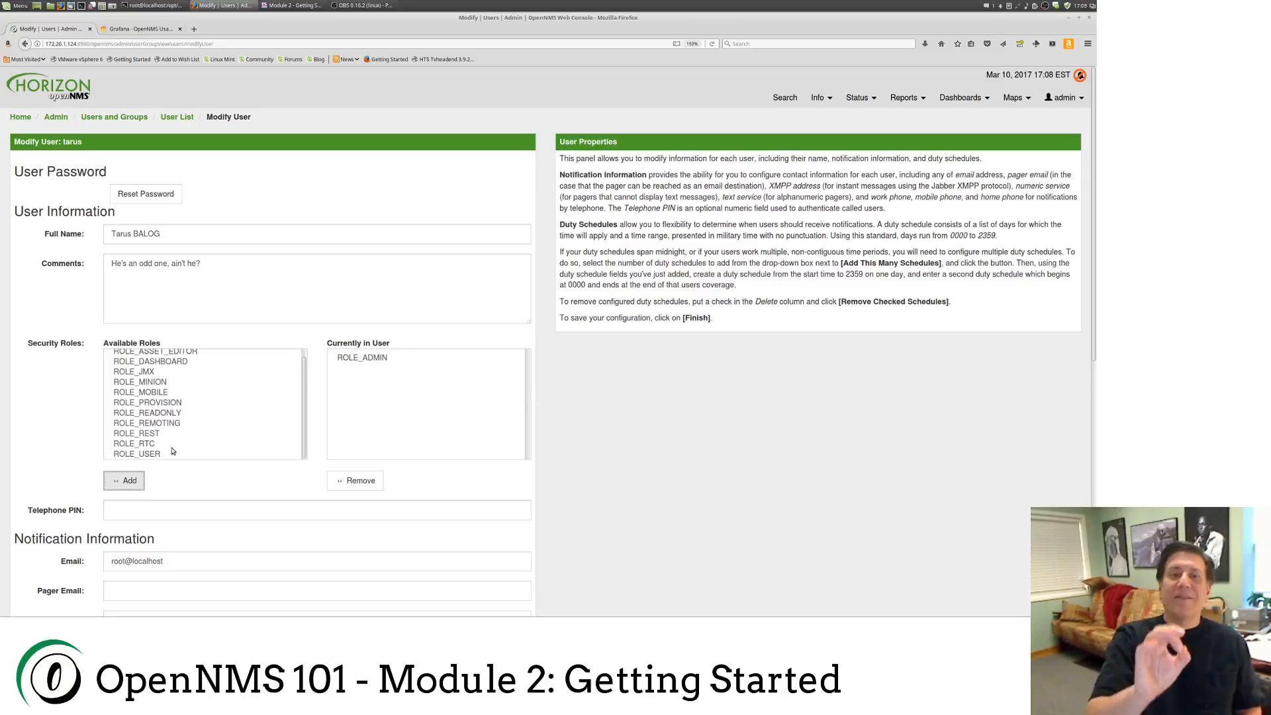
scroll(174, 451, "up", 2)
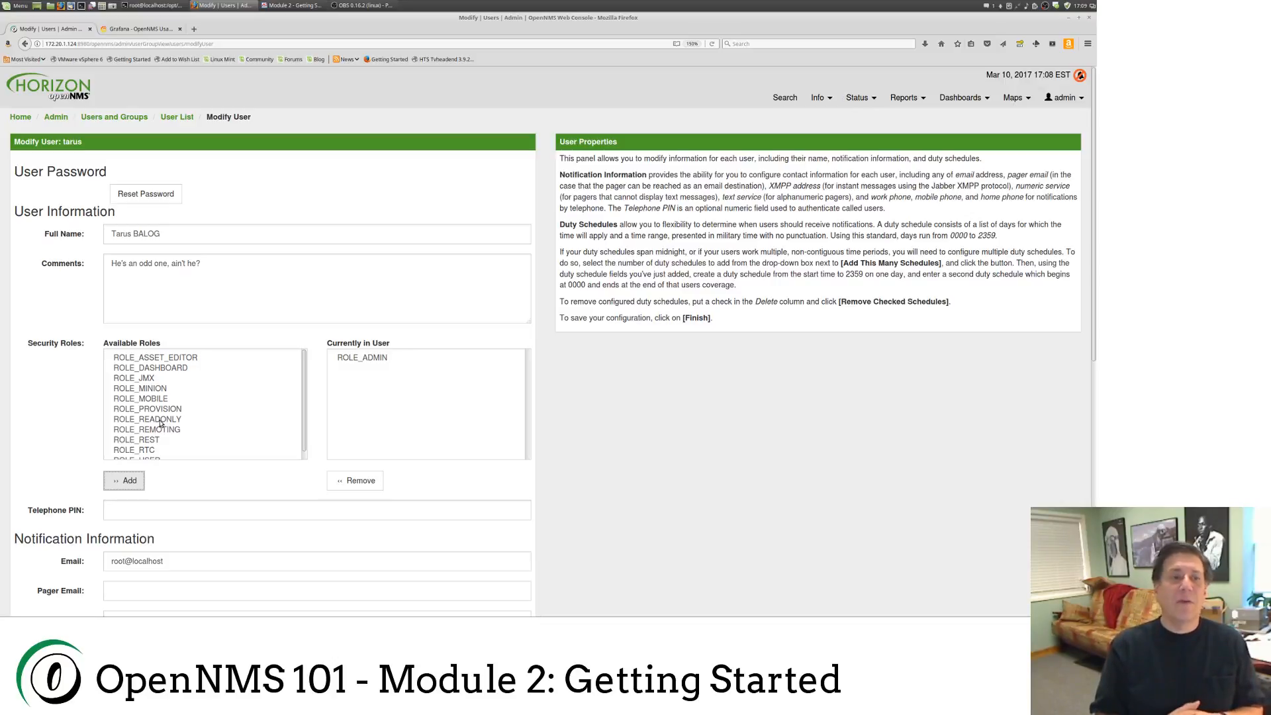
scroll(255, 445, "down", 2)
scroll(459, 474, "down", 10)
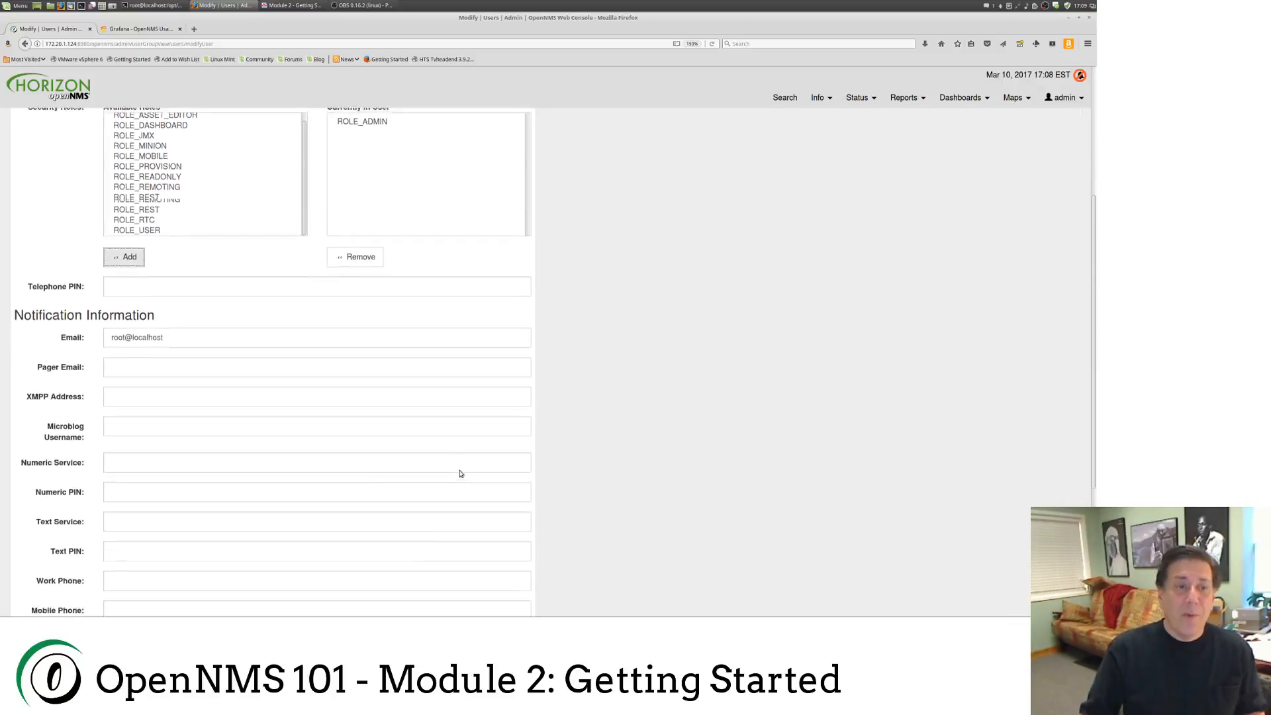
left_click(29, 570)
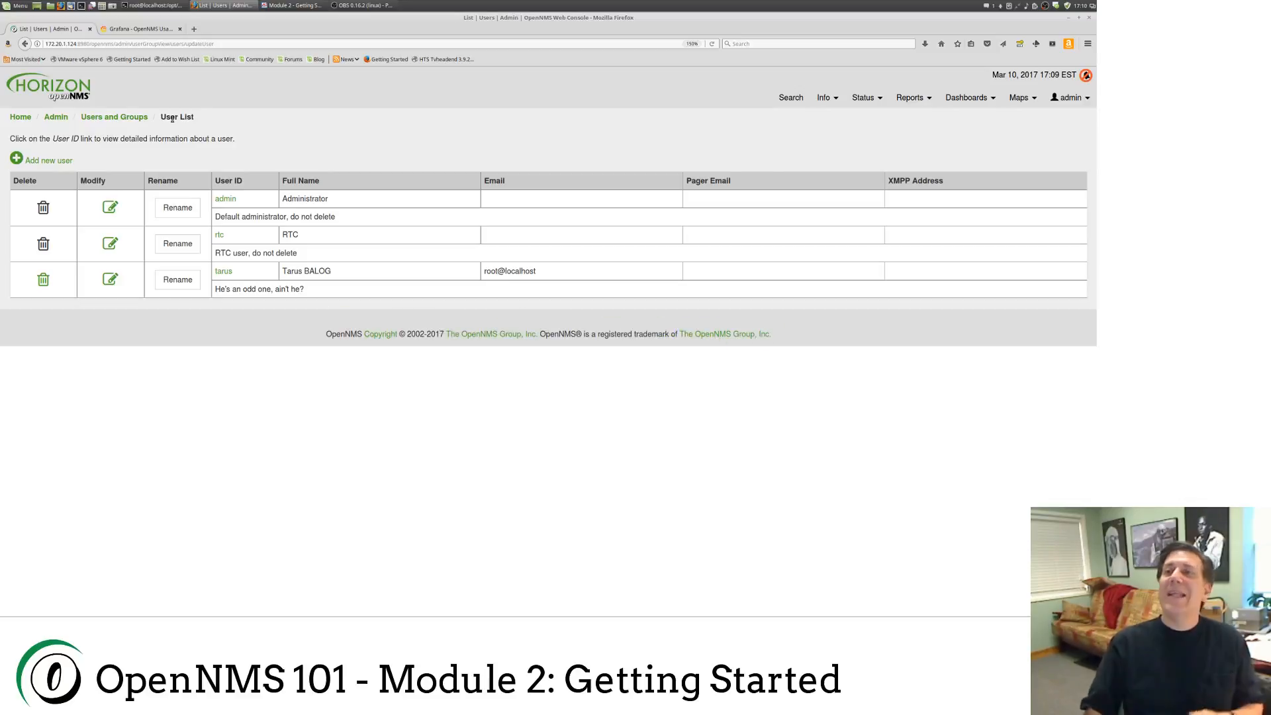
Step: Navigate through Configure OpenNMS to the Group List and open the Admin group for editing
left_click(1063, 97)
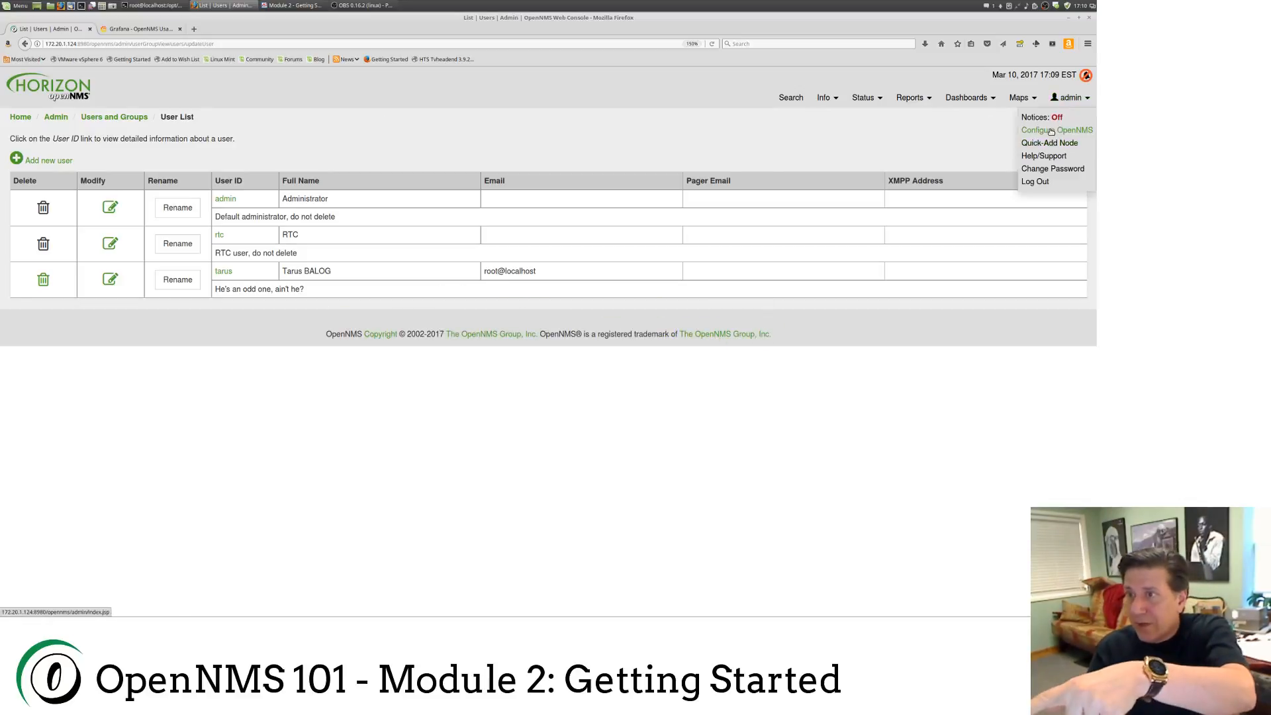
left_click(120, 120)
left_click(63, 176)
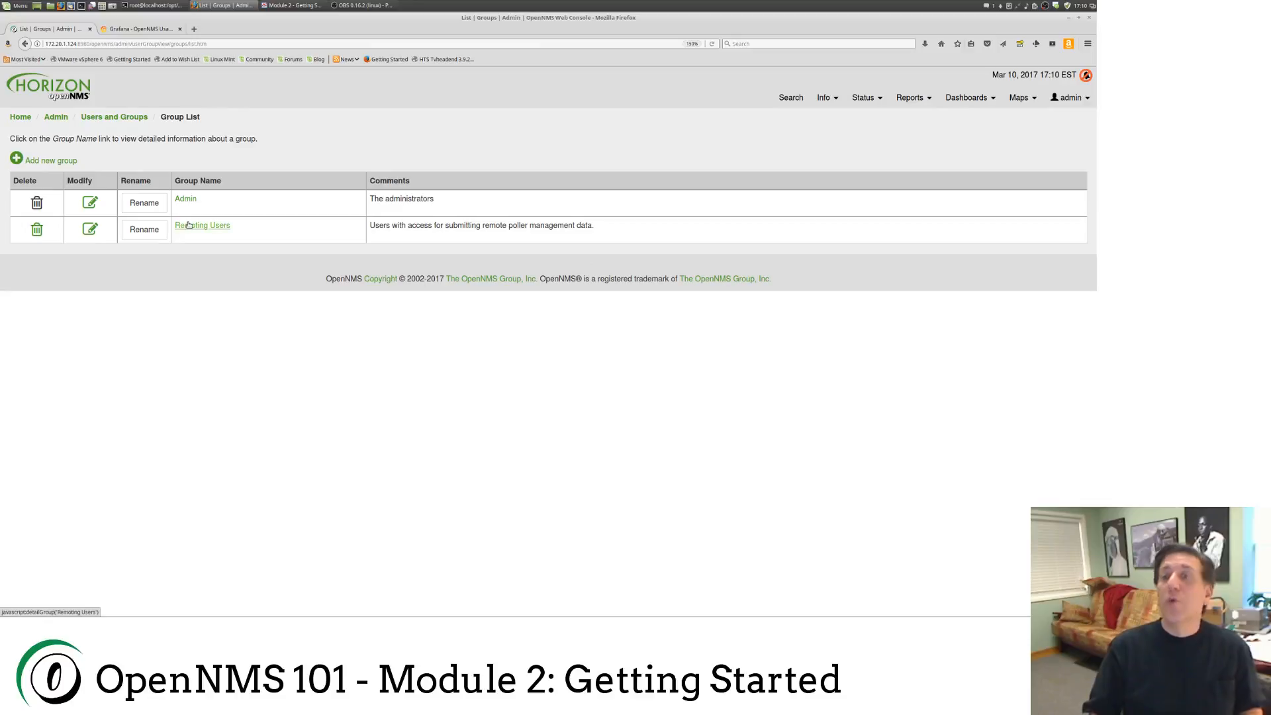
left_click(91, 202)
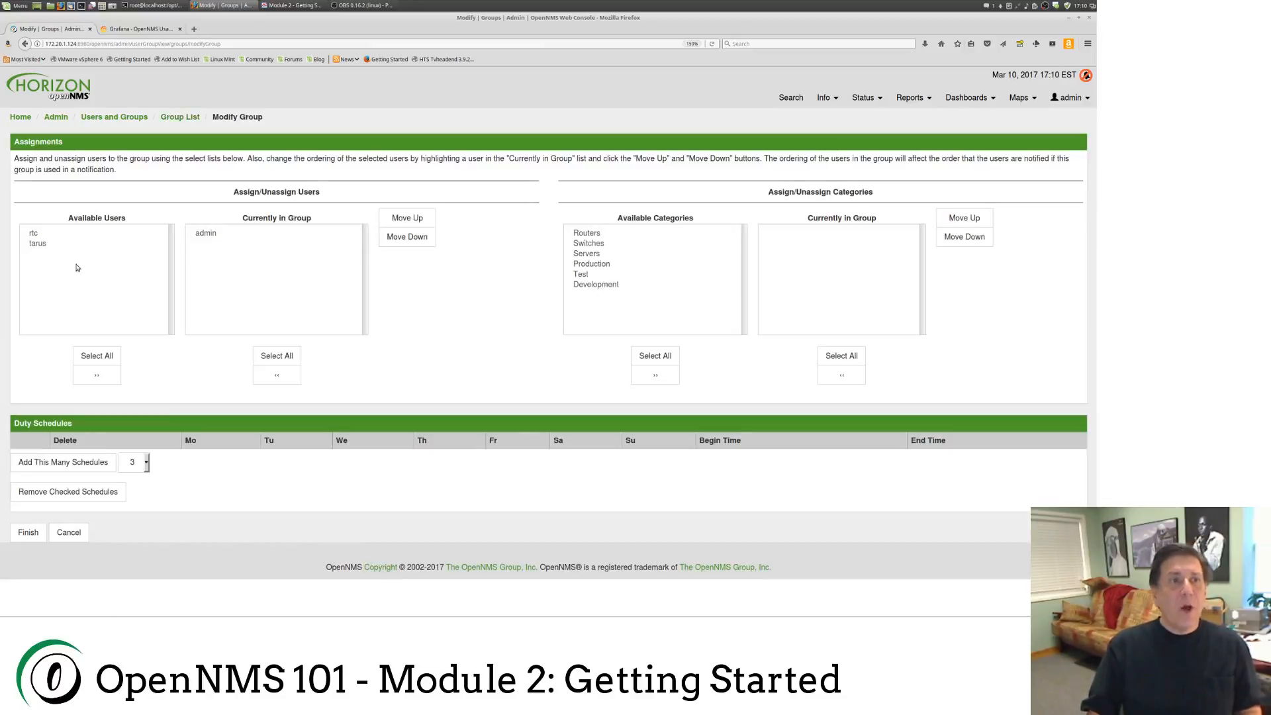
Step: Move the new user into the Admin group's members, leaving it second in order, and save
left_click(37, 243)
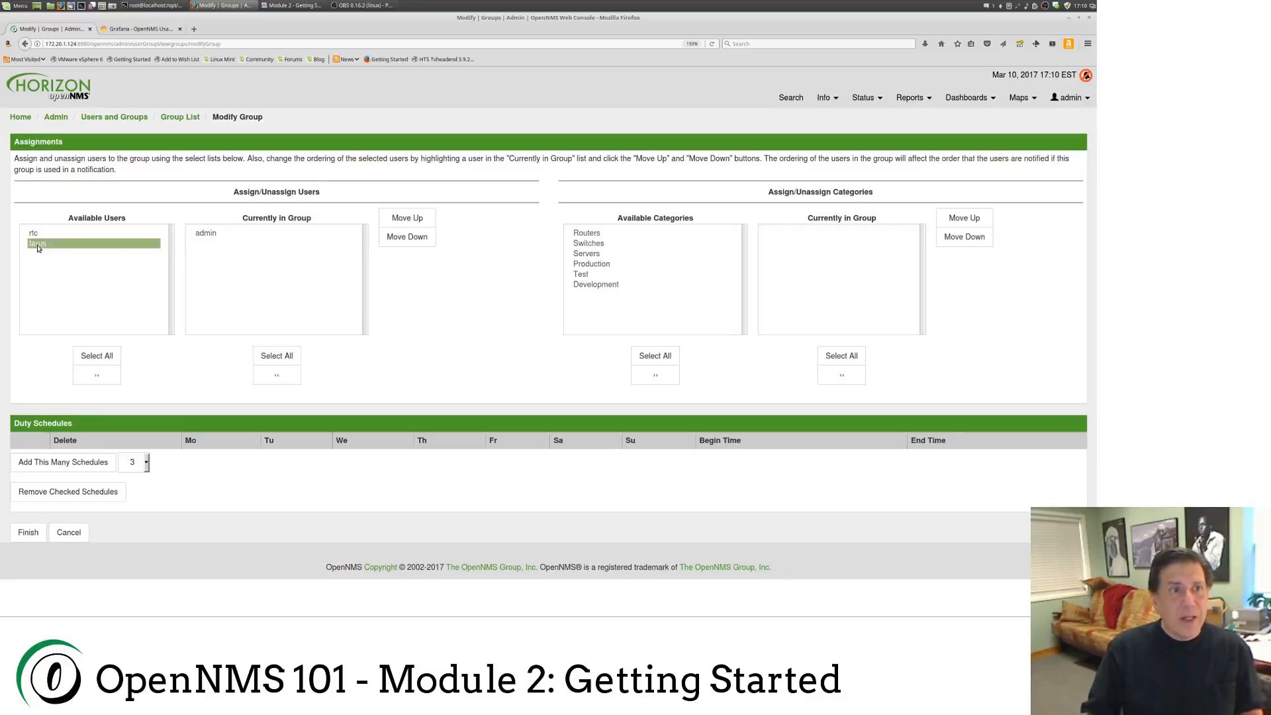
left_click(98, 375)
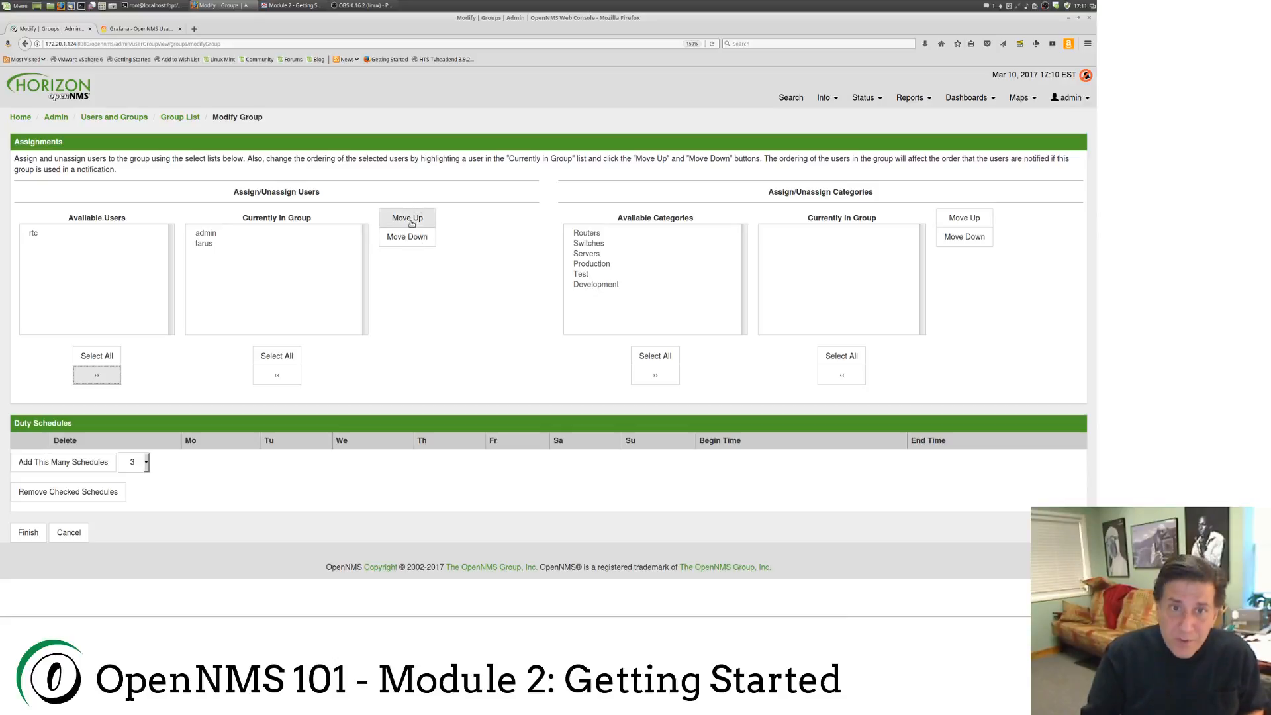
left_click(249, 243)
left_click(399, 218)
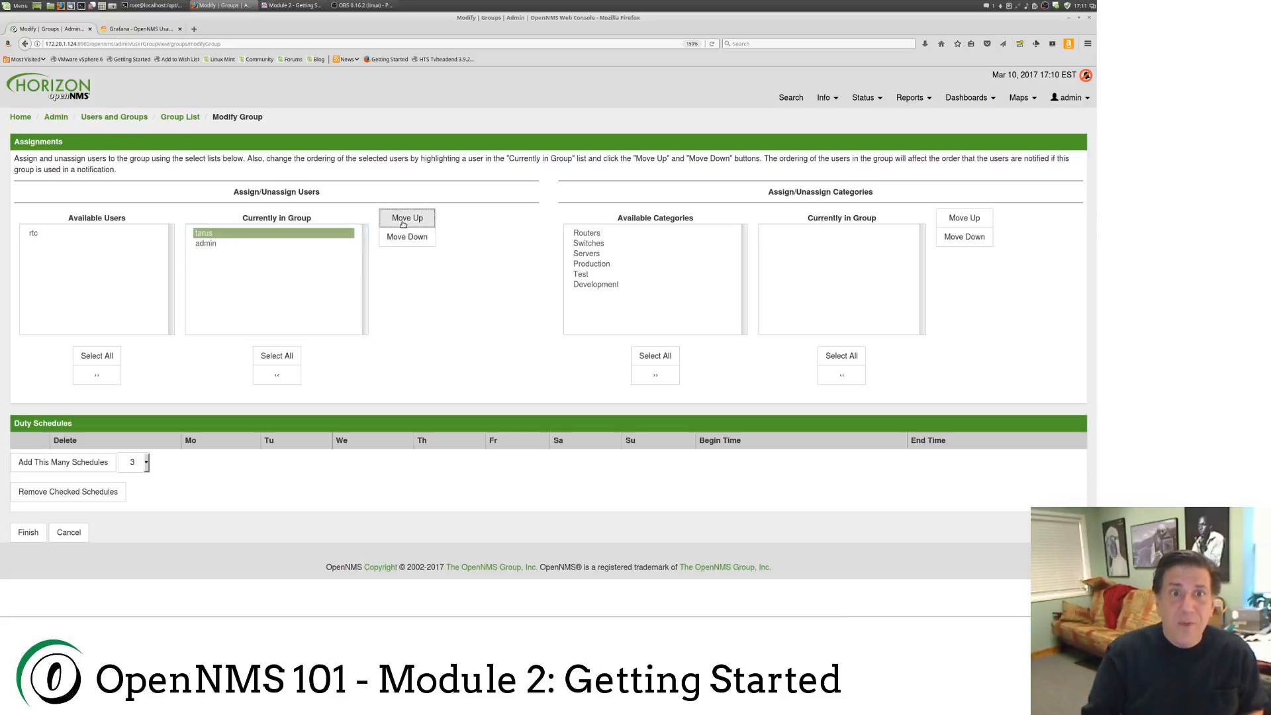
left_click(405, 238)
left_click(403, 221)
left_click(401, 238)
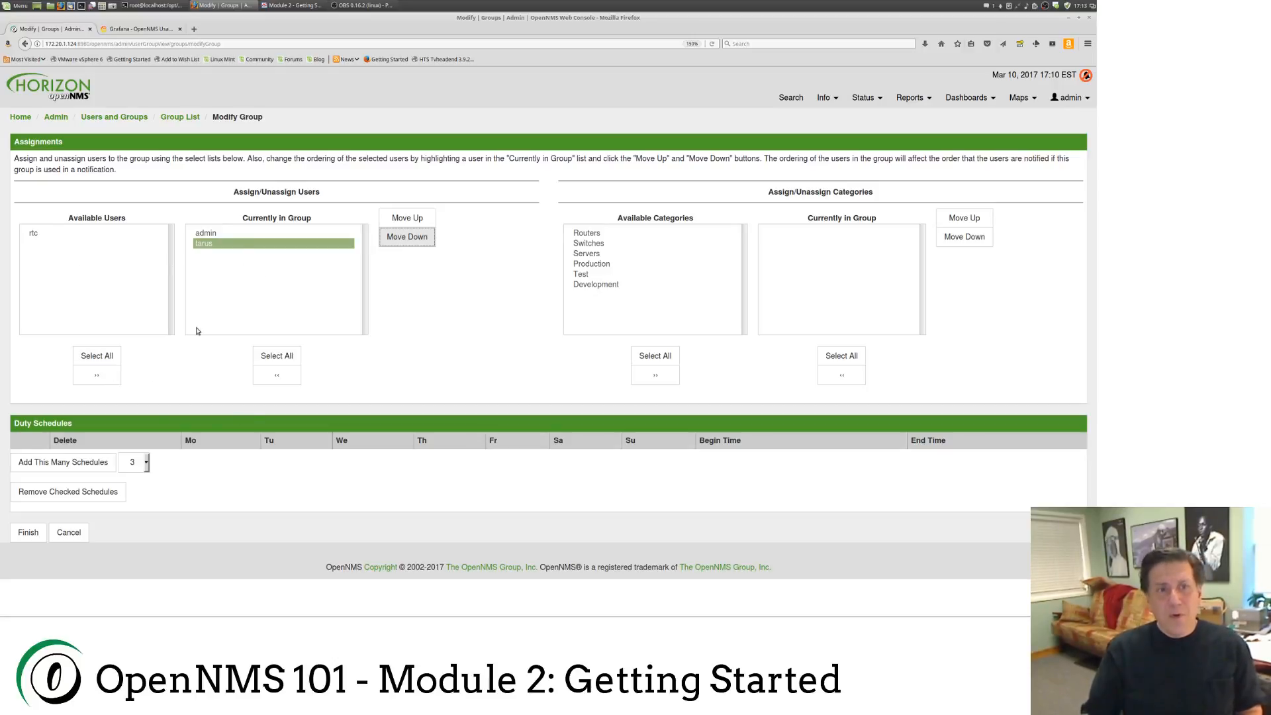
left_click(28, 533)
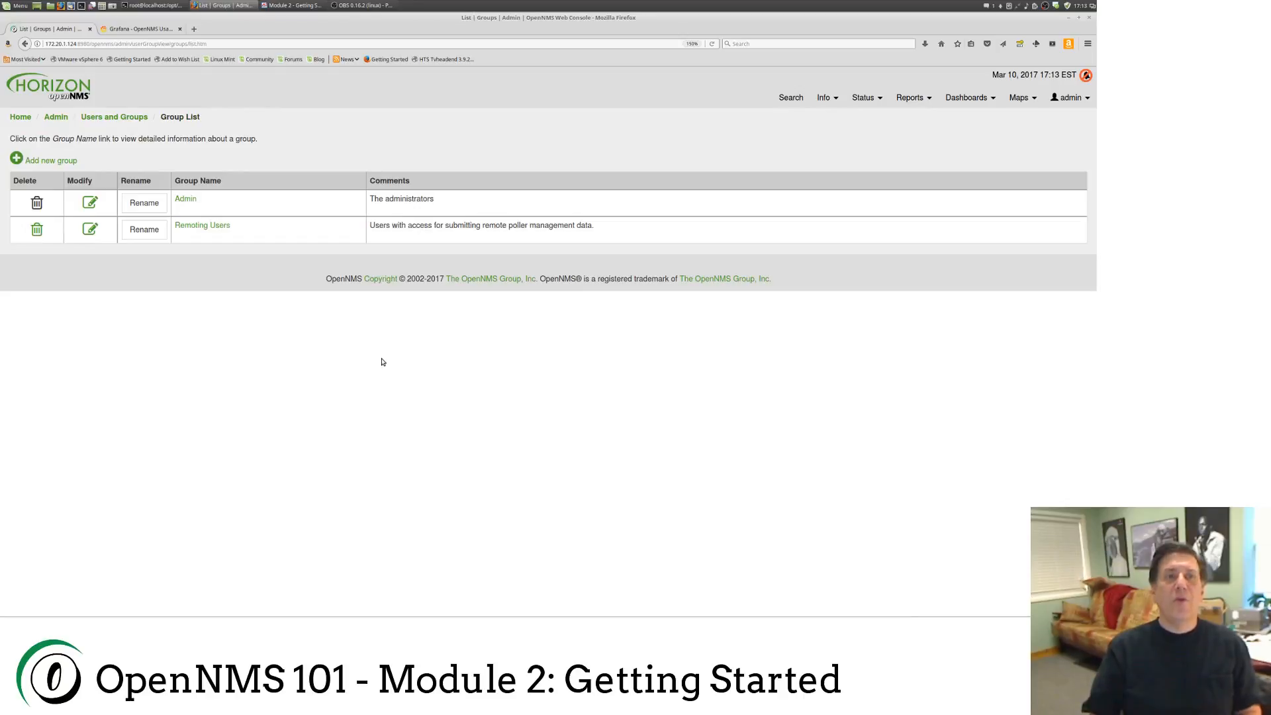
Step: Log out of admin and sign in with the new user's username and password
left_click(1067, 98)
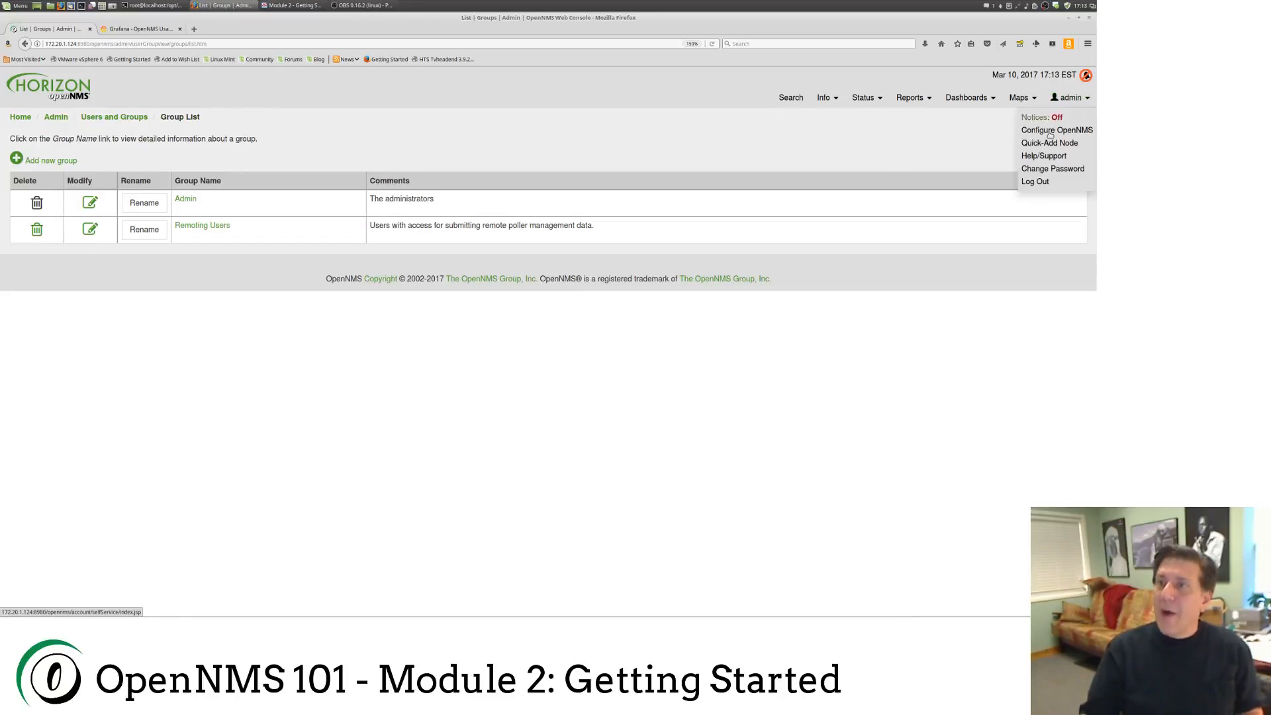
left_click(1036, 183)
left_click(580, 141)
type("tarus")
key("Tab")
key("BackSpace")
key("BackSpace")
key("BackSpace")
key("BackSpace")
key("BackSpace")
key("BackSpace")
type("••••")
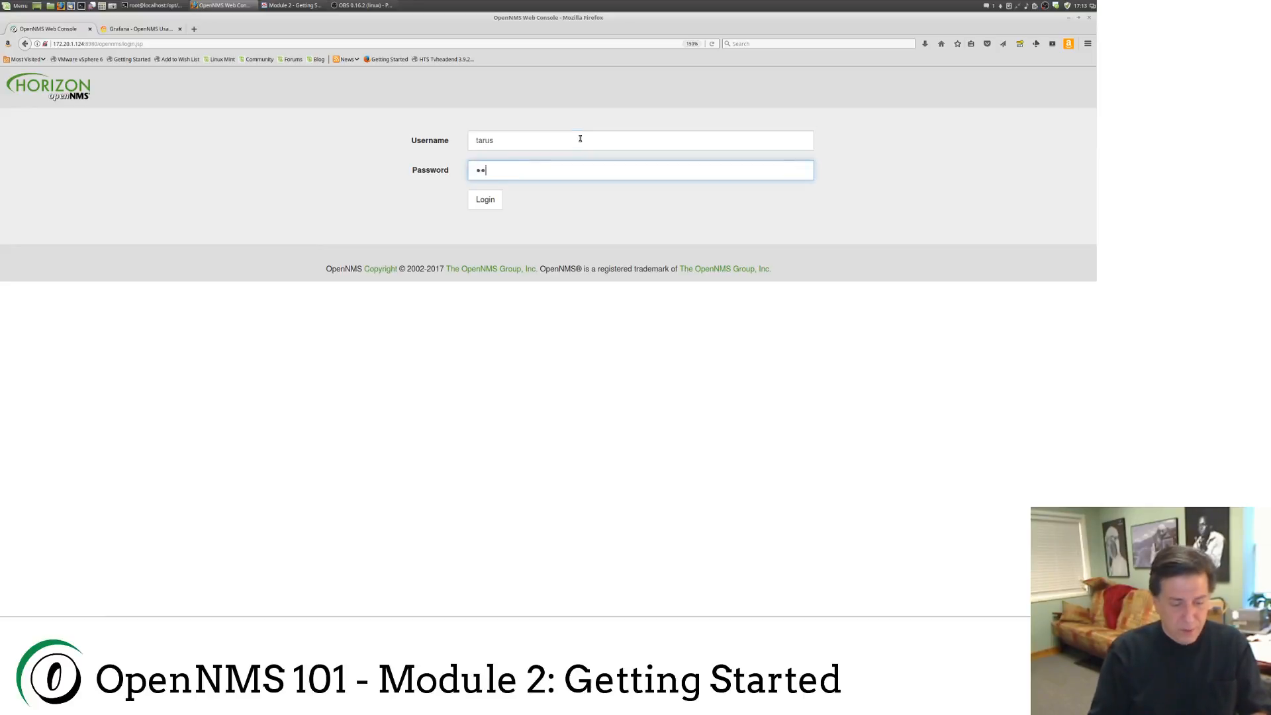
type("••")
key("Return")
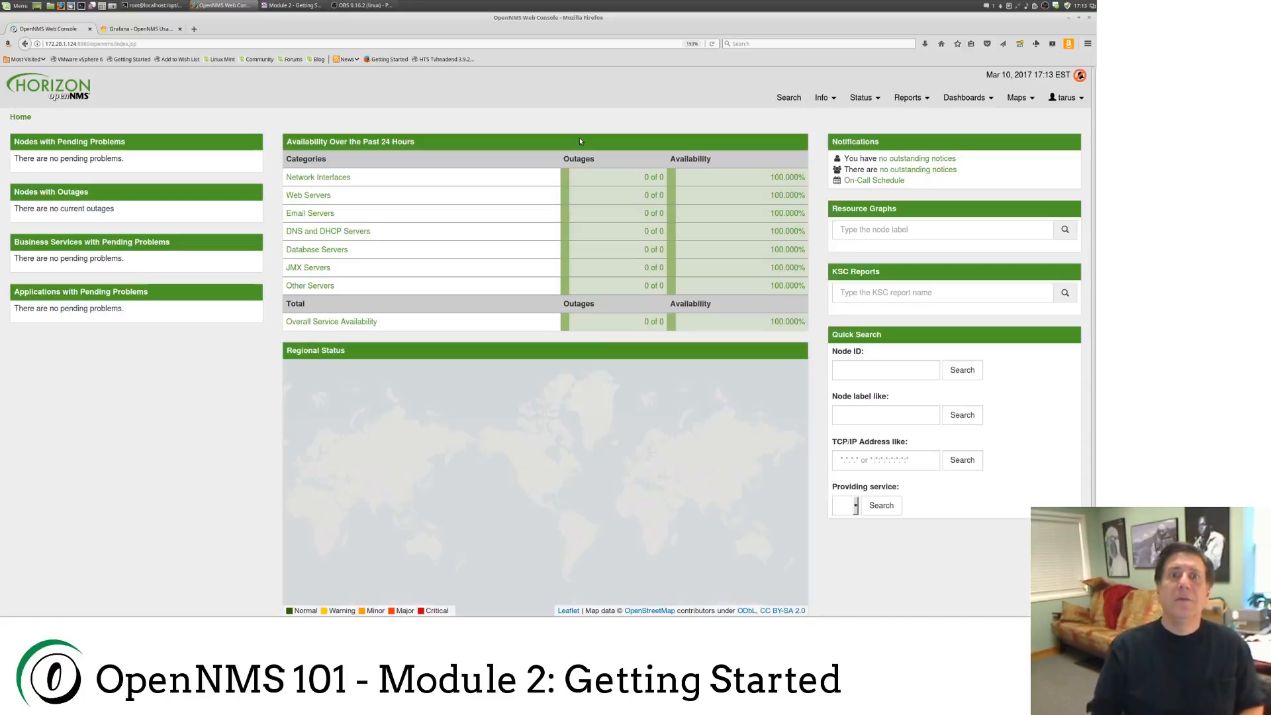
Step: Switch from the browser to the Module 2 slides and advance to the Log in to OpenNMS slide
mouse_move(1061, 96)
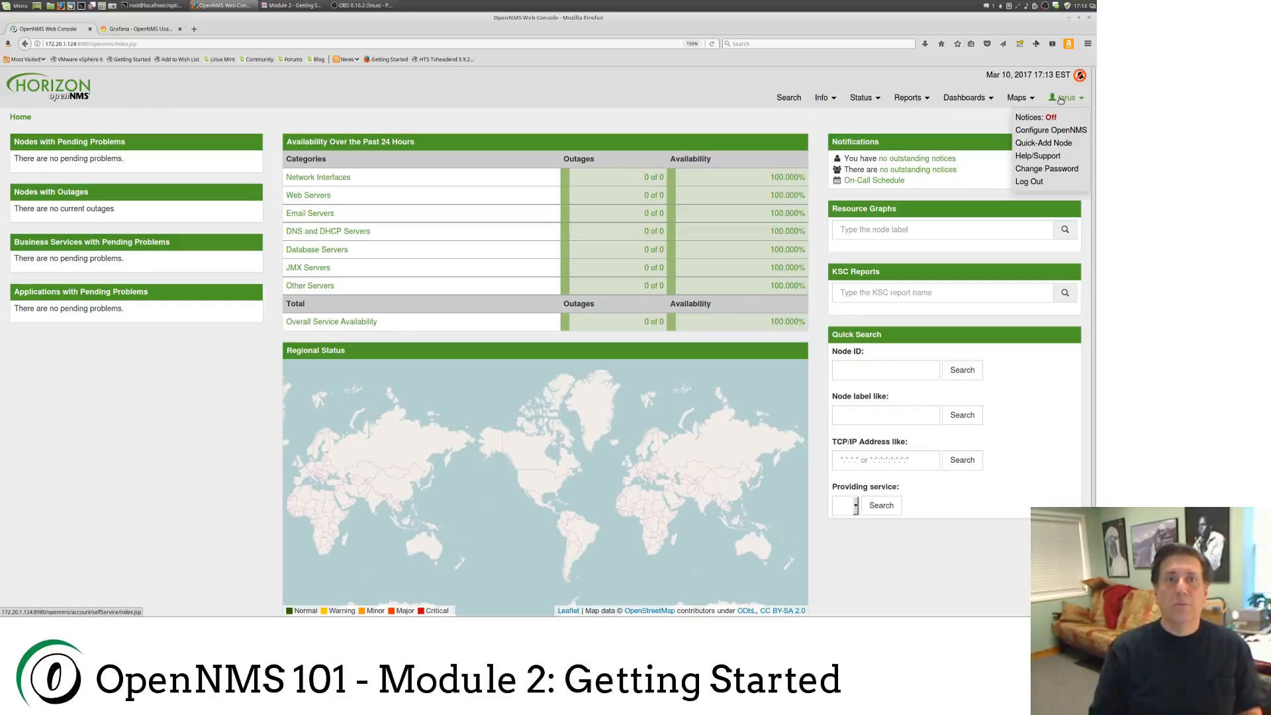
key("alt+Tab")
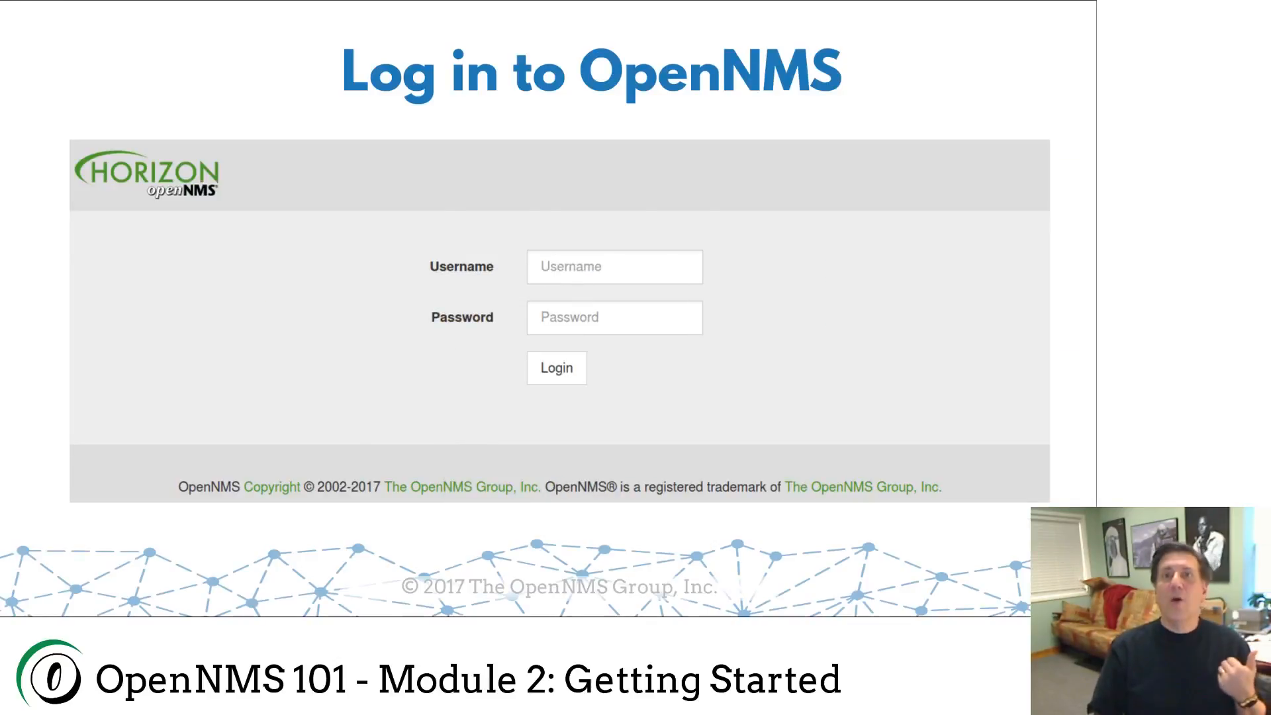
key("Right")
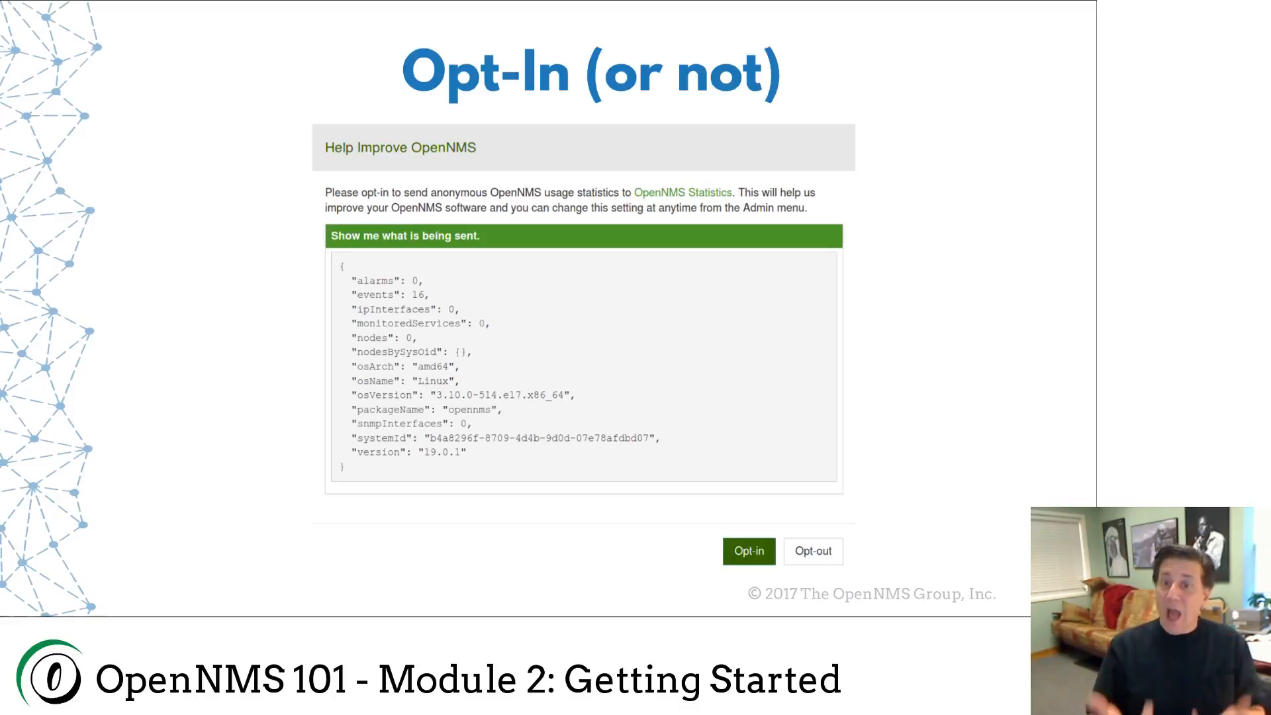